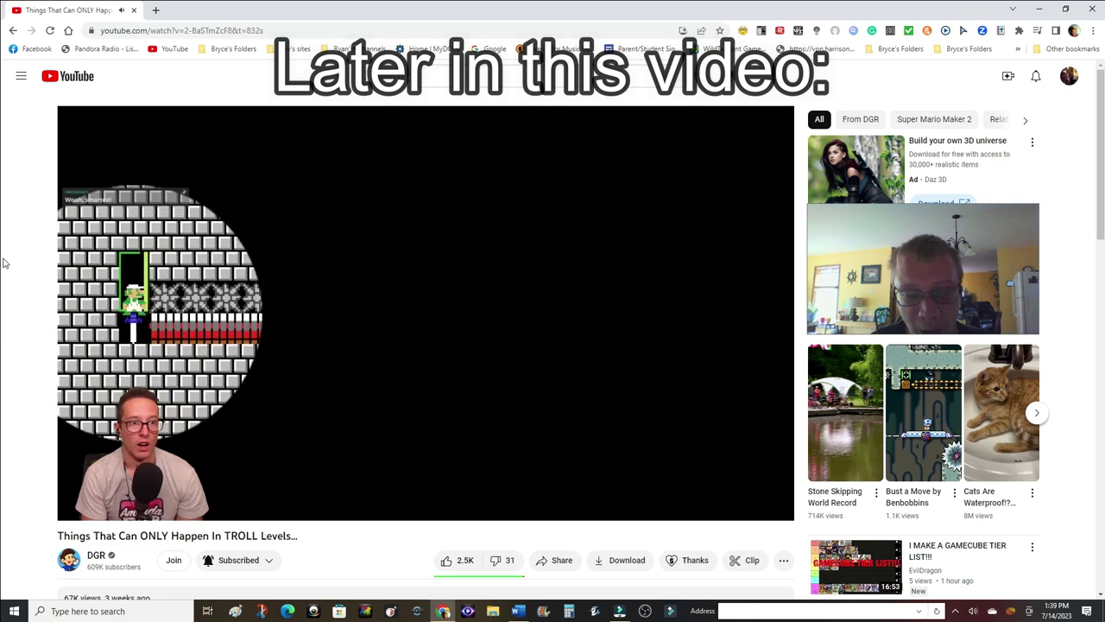
Pause the TROLL Levels video, then resize the webcam window and move it up and right
key("space")
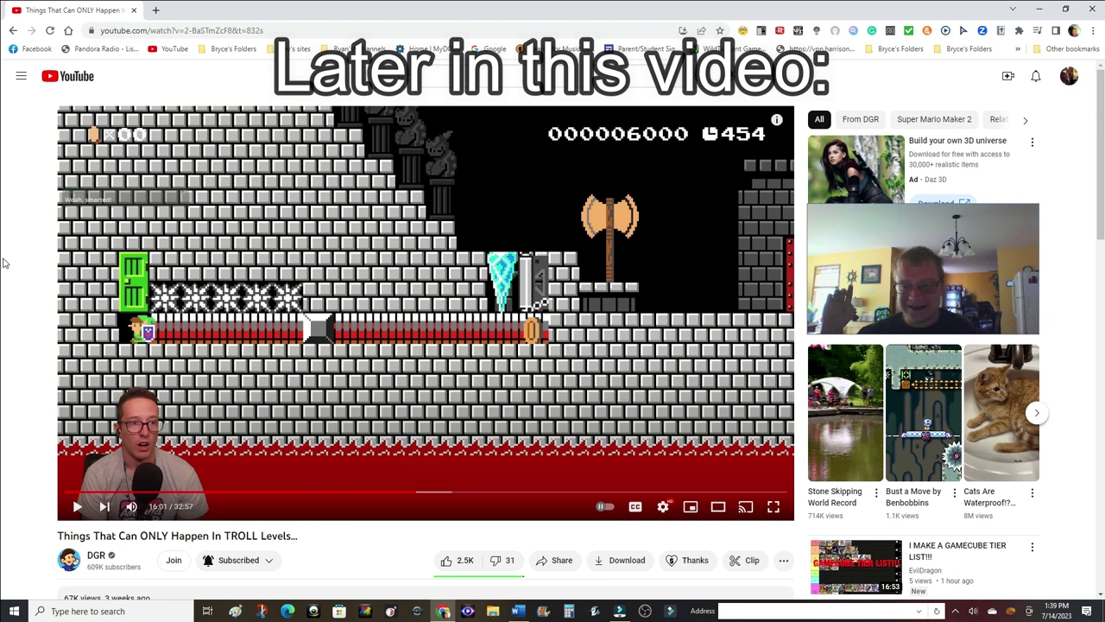
left_click(867, 261)
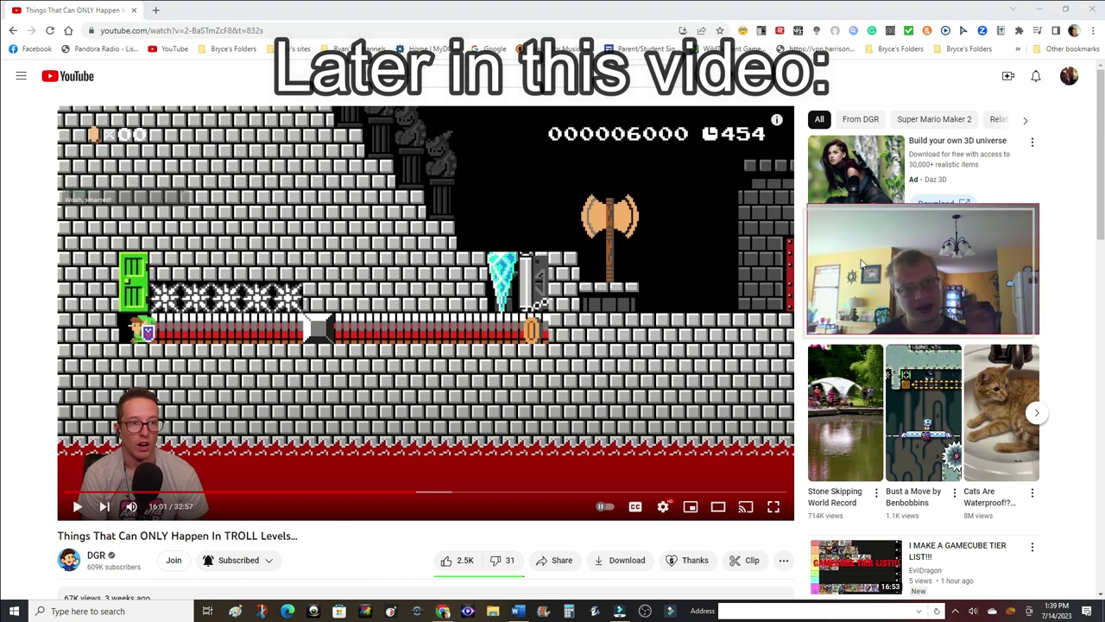
double_click(862, 264)
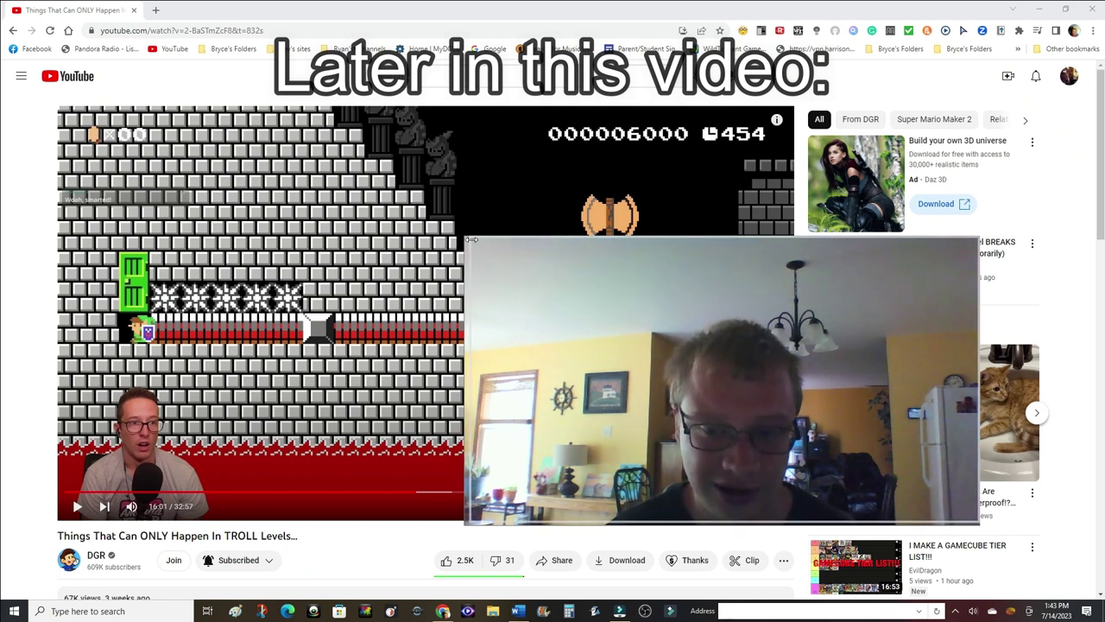
left_click_drag(466, 239, 654, 275)
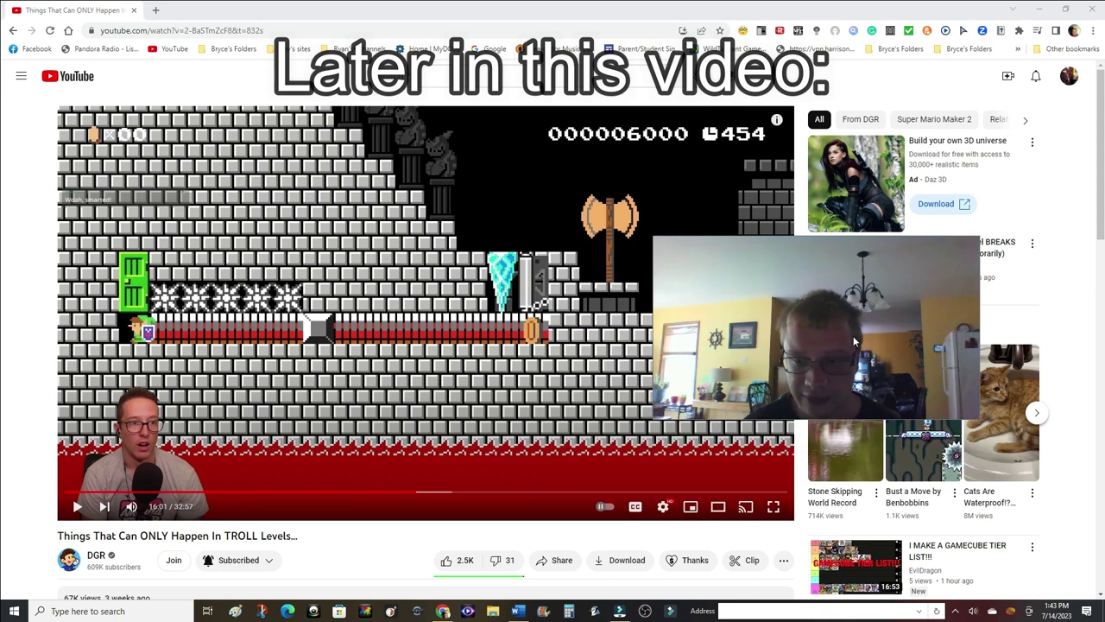
left_click_drag(845, 342, 930, 292)
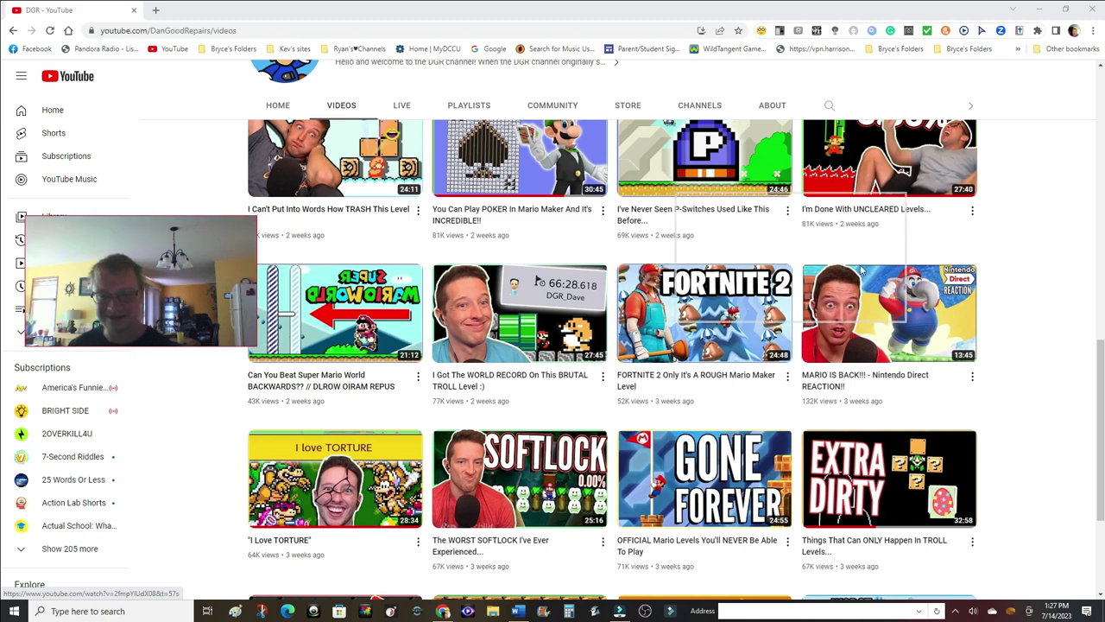
left_click_drag(859, 269, 859, 269)
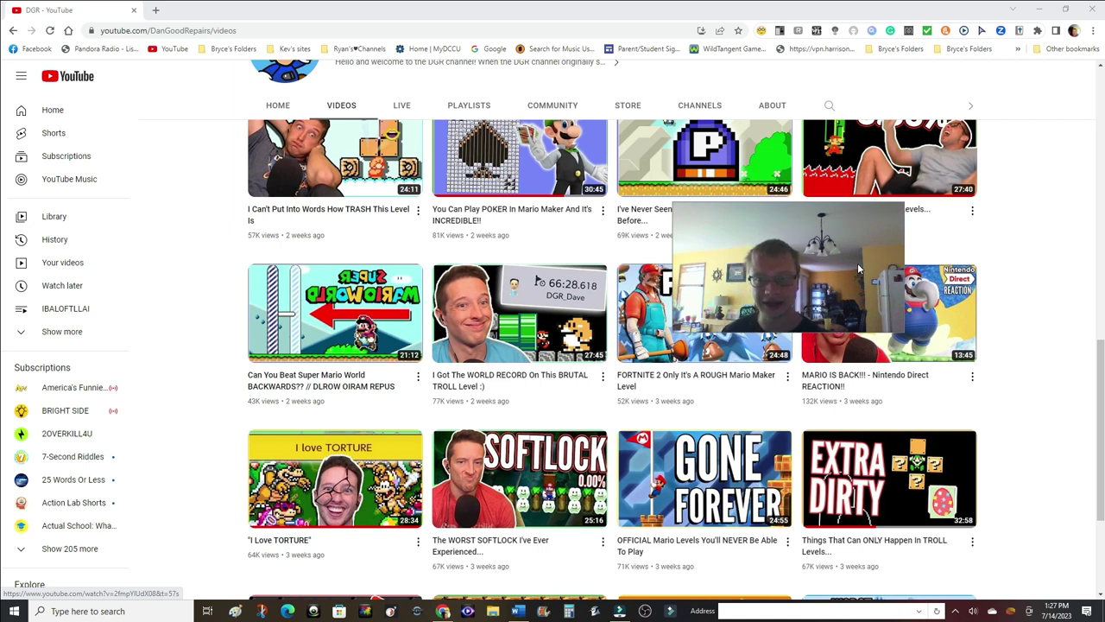
mouse_move(858, 270)
left_mouse_down()
mouse_move(474, 287)
mouse_move(337, 239)
left_mouse_up()
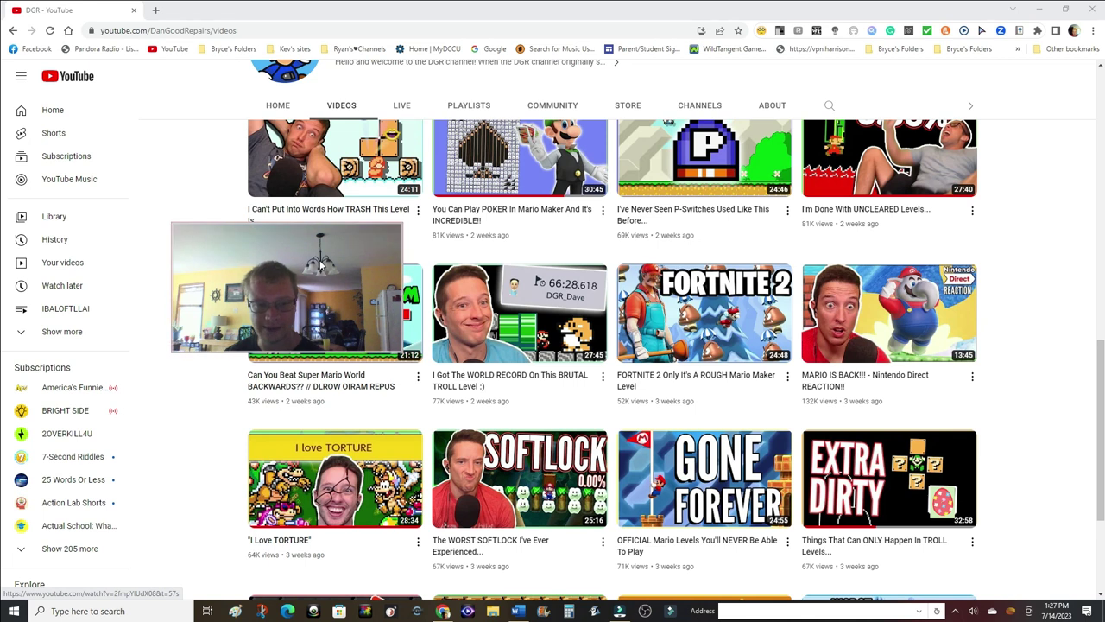
left_click_drag(337, 239, 937, 280)
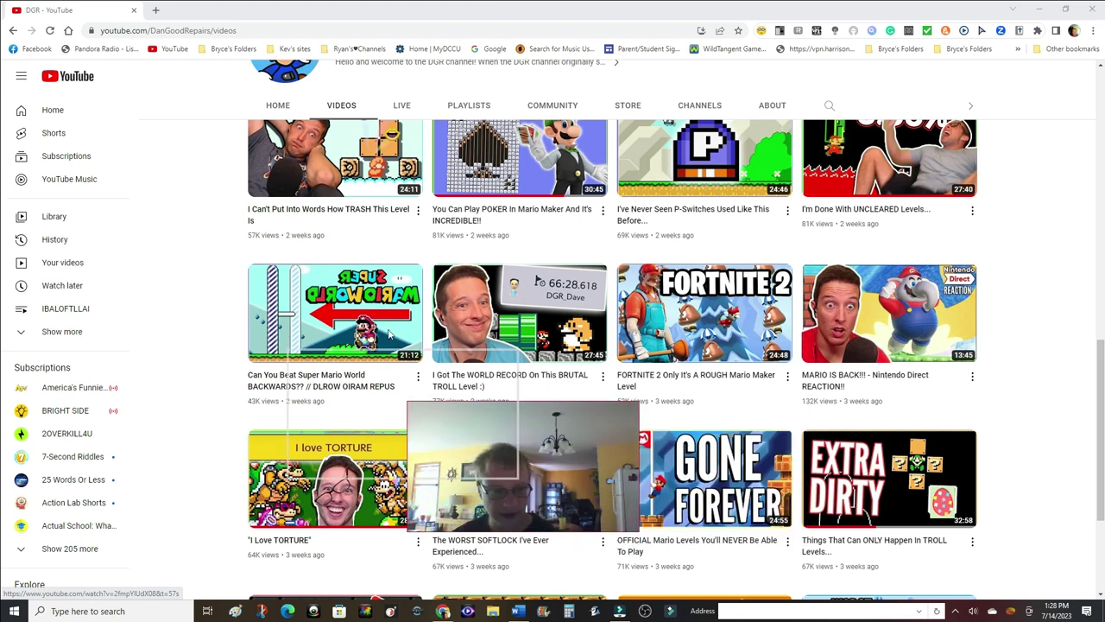
left_click_drag(555, 436, 285, 224)
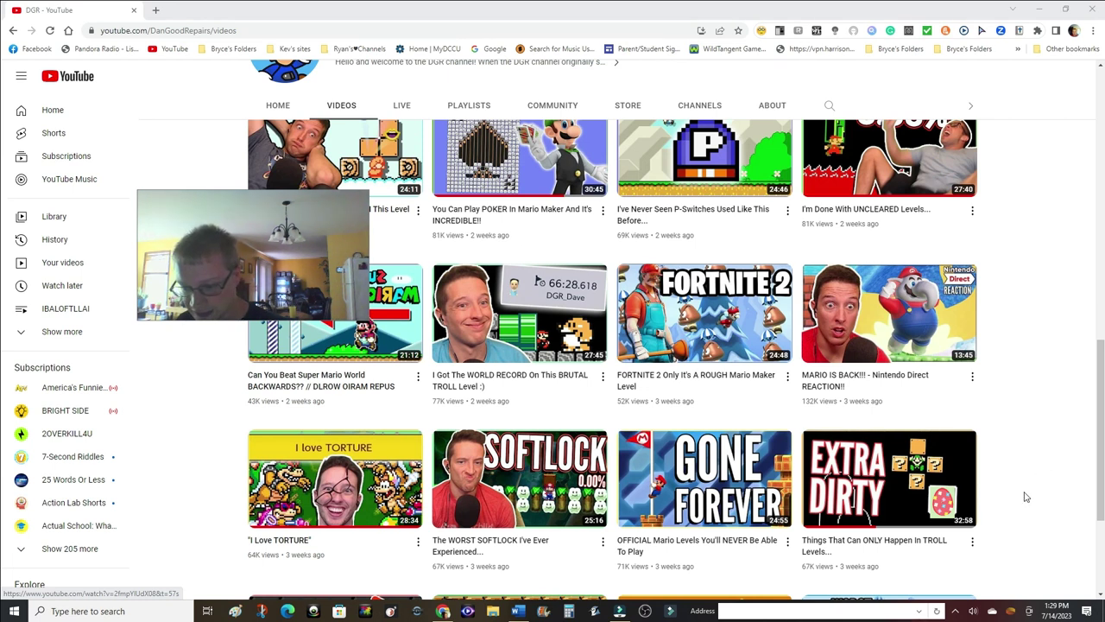
Dismiss the recorder's tray menu and move the webcam view right, beside the TROLL Levels video
left_click(955, 611)
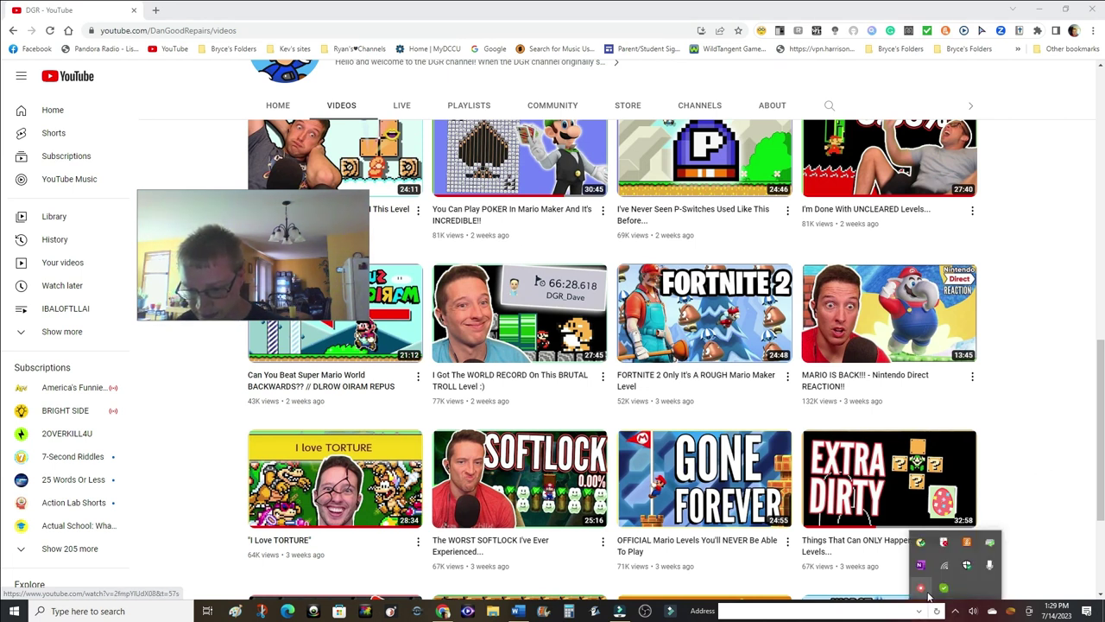
right_click(928, 594)
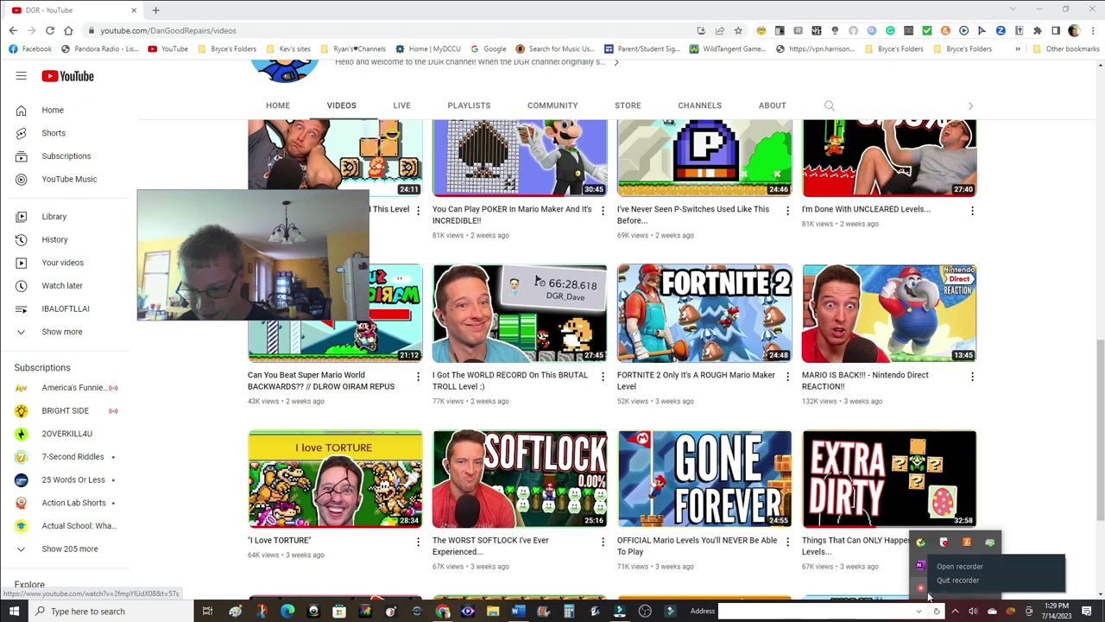
left_click(572, 394)
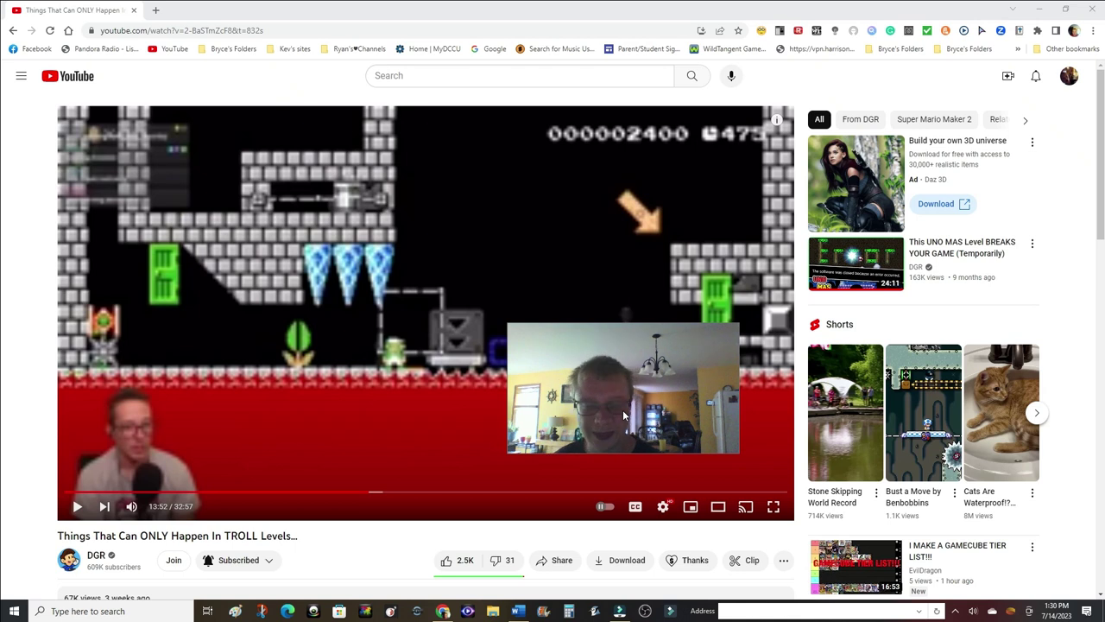
left_click_drag(624, 412, 683, 437)
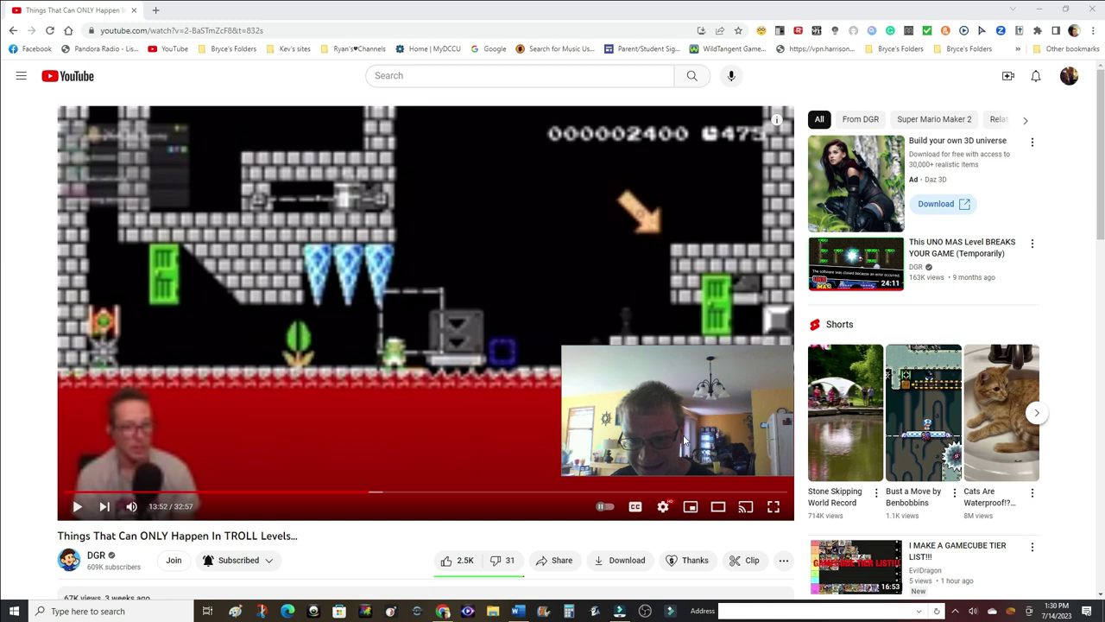
left_click_drag(683, 434, 843, 391)
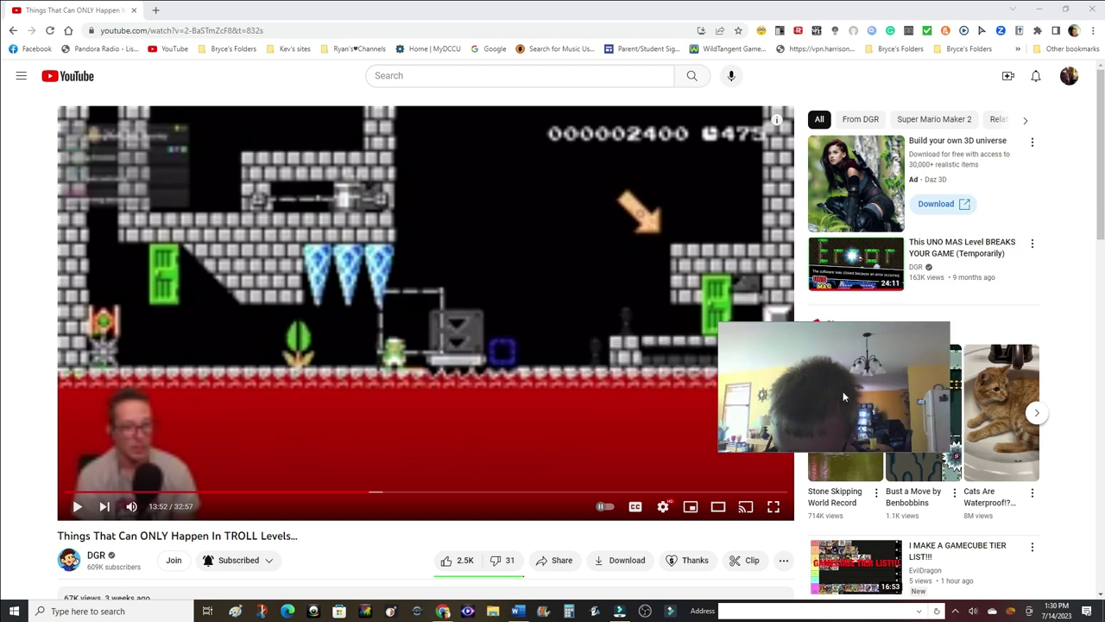
Bring up the player's settings menu and move into its Quality choices
left_click(663, 506)
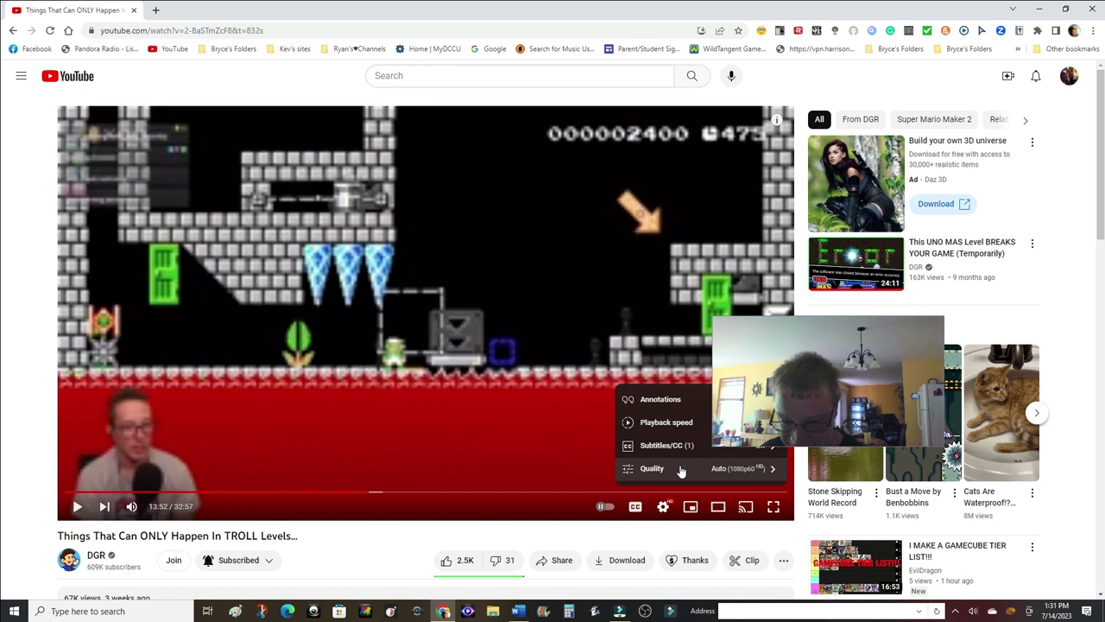
mouse_move(691, 492)
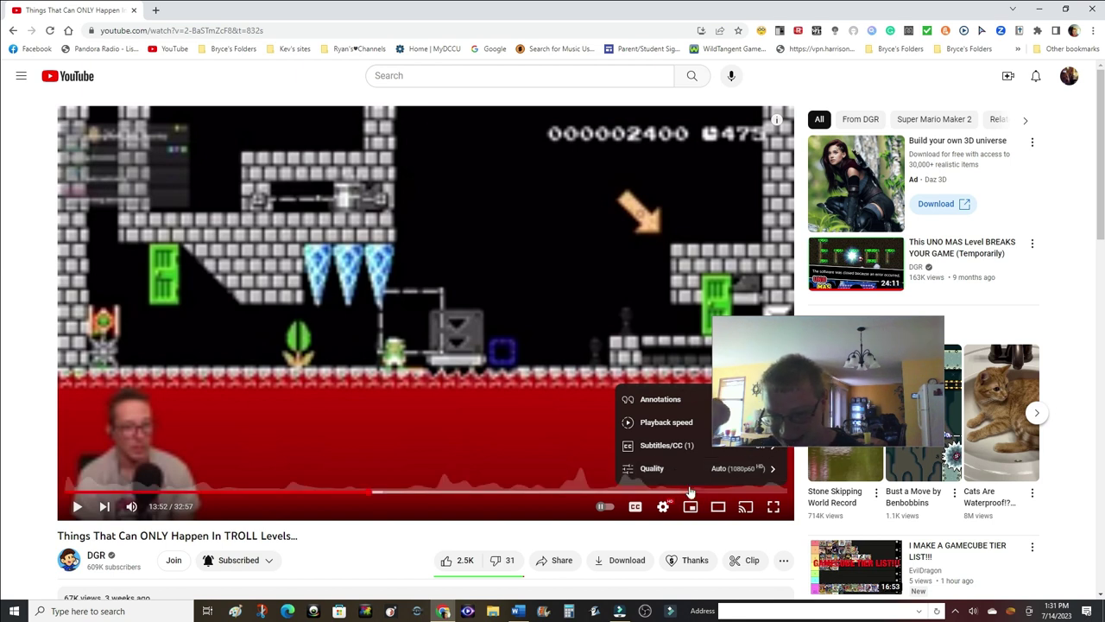
key("Return")
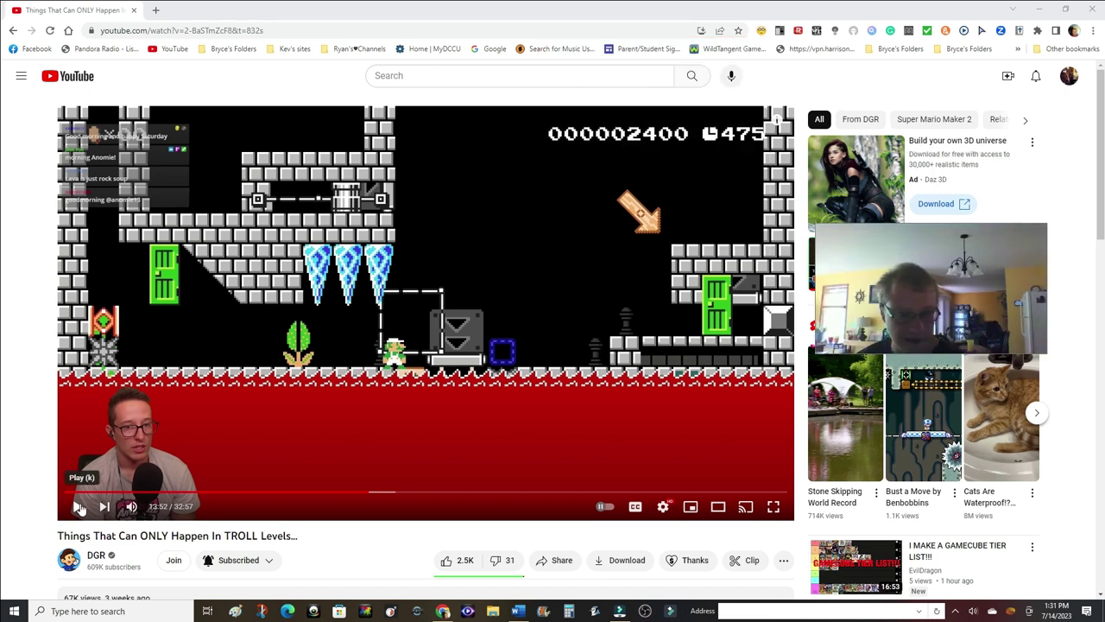
left_click_drag(873, 296, 669, 413)
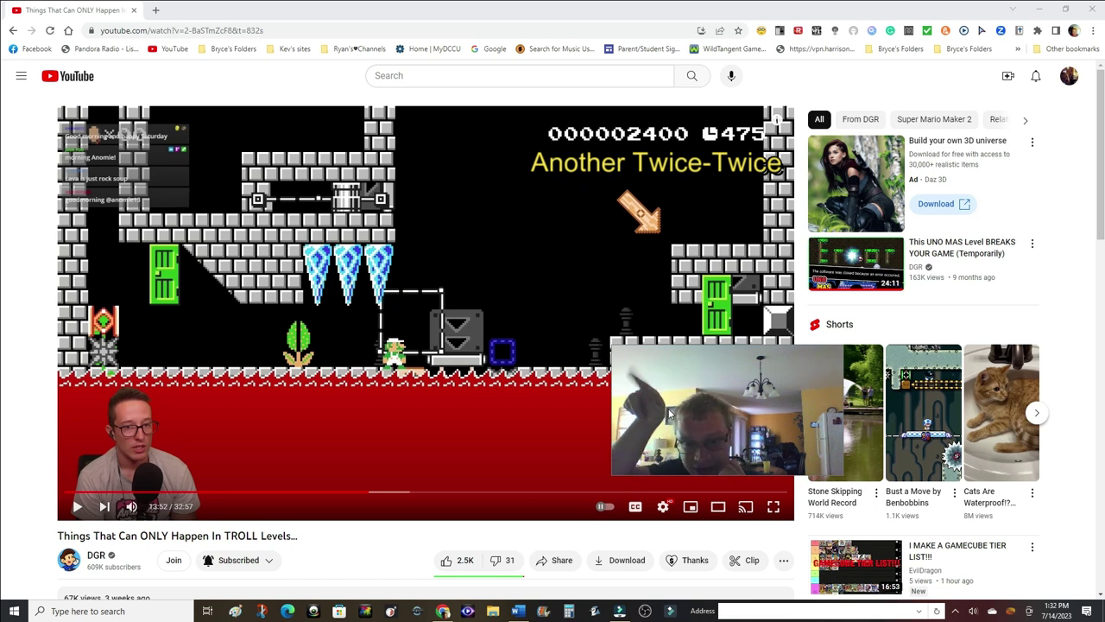
left_click_drag(670, 415, 132, 428)
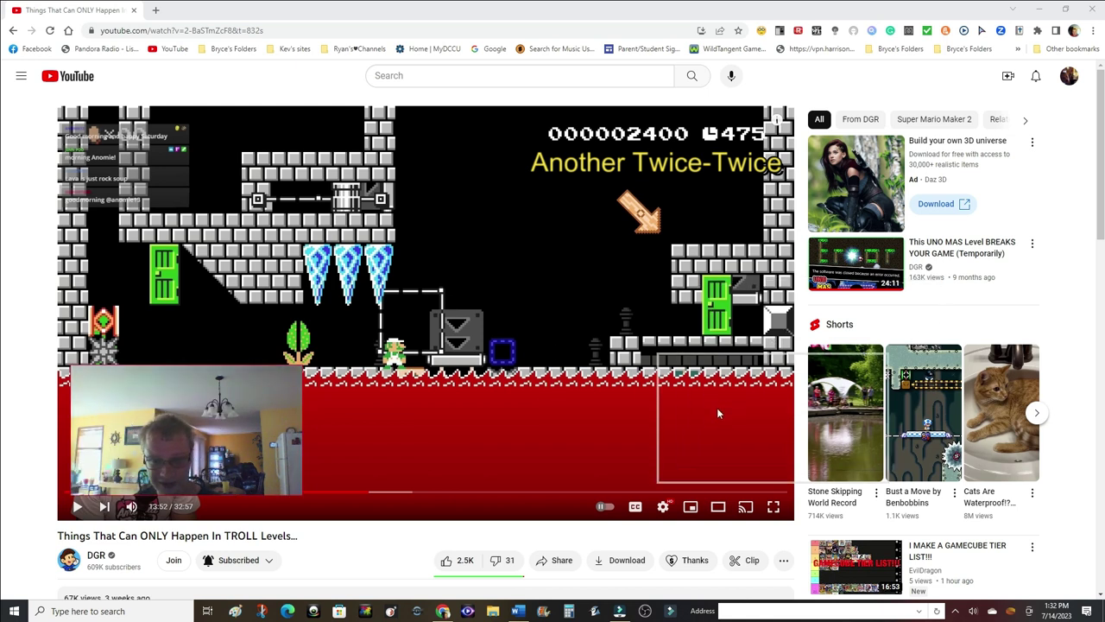
left_click_drag(612, 348, 717, 413)
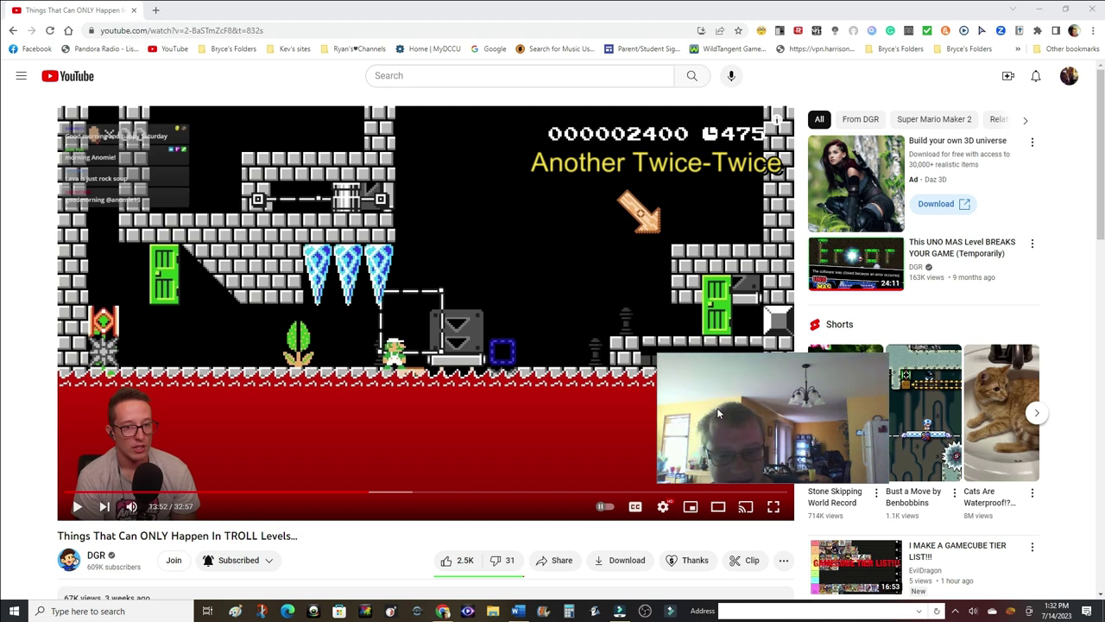
Drag the webcam window off the Twice-Twice footage onto the right-hand recommendations sidebar
left_click_drag(717, 408, 438, 401)
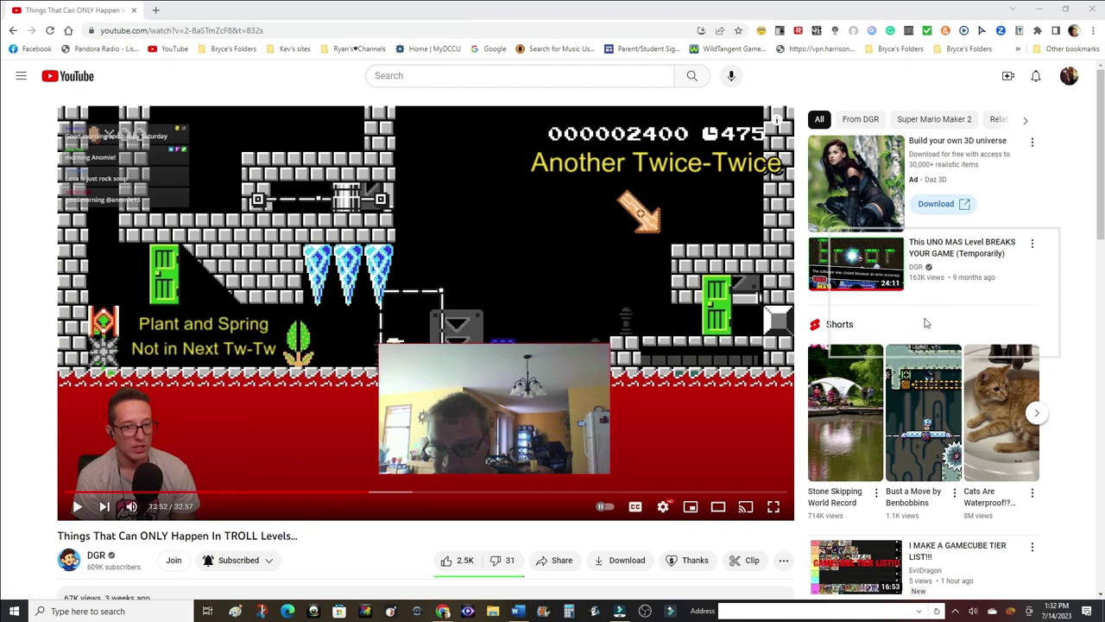
left_click_drag(993, 292, 923, 317)
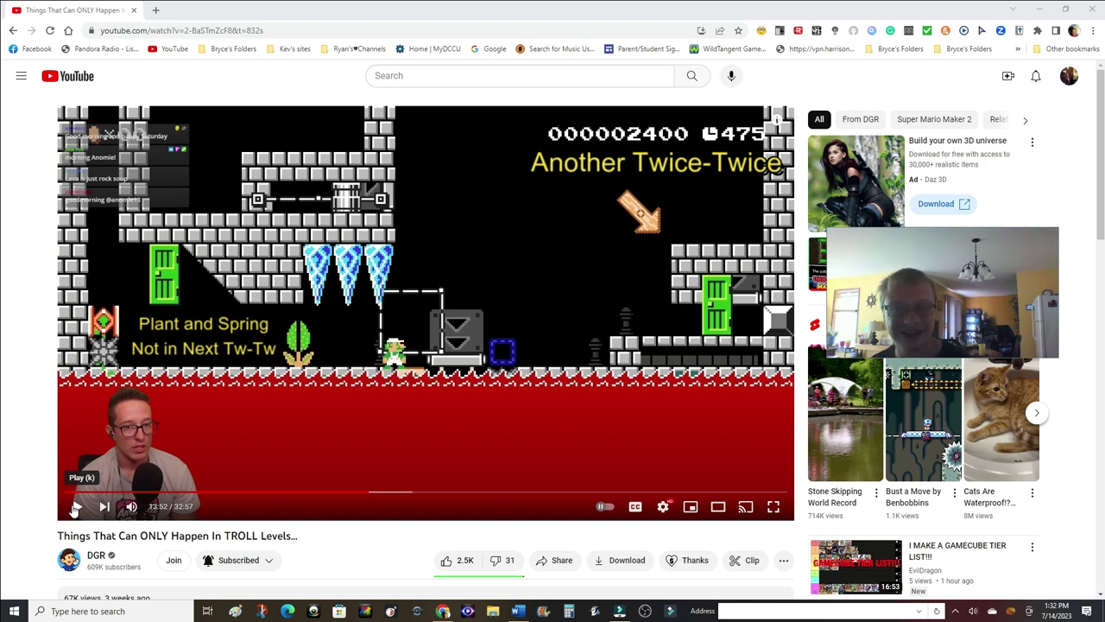
Resume playback until about 14:02, then focus the webcam window
left_click(75, 509)
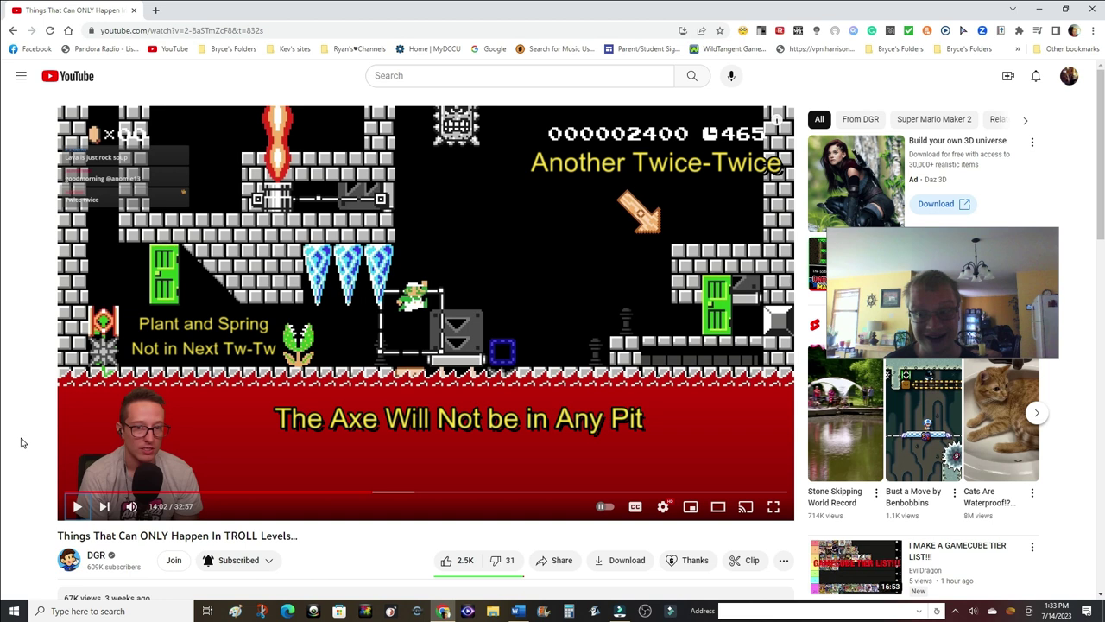
left_click(855, 304)
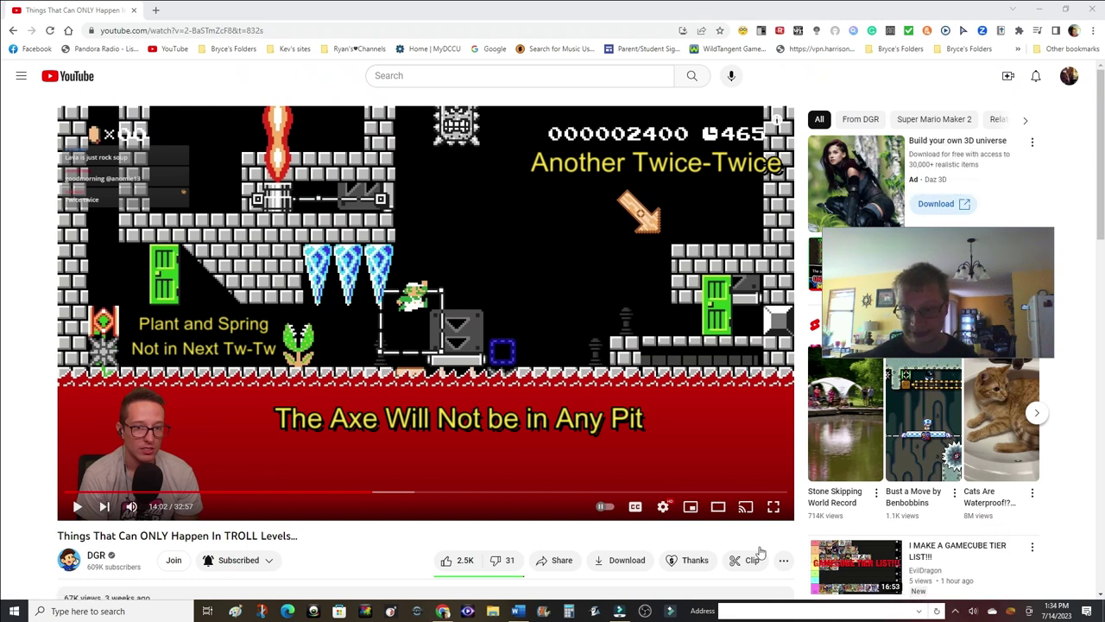
Resume playback and let the Twice-Twice attempts run to about 14:59
left_click(76, 507)
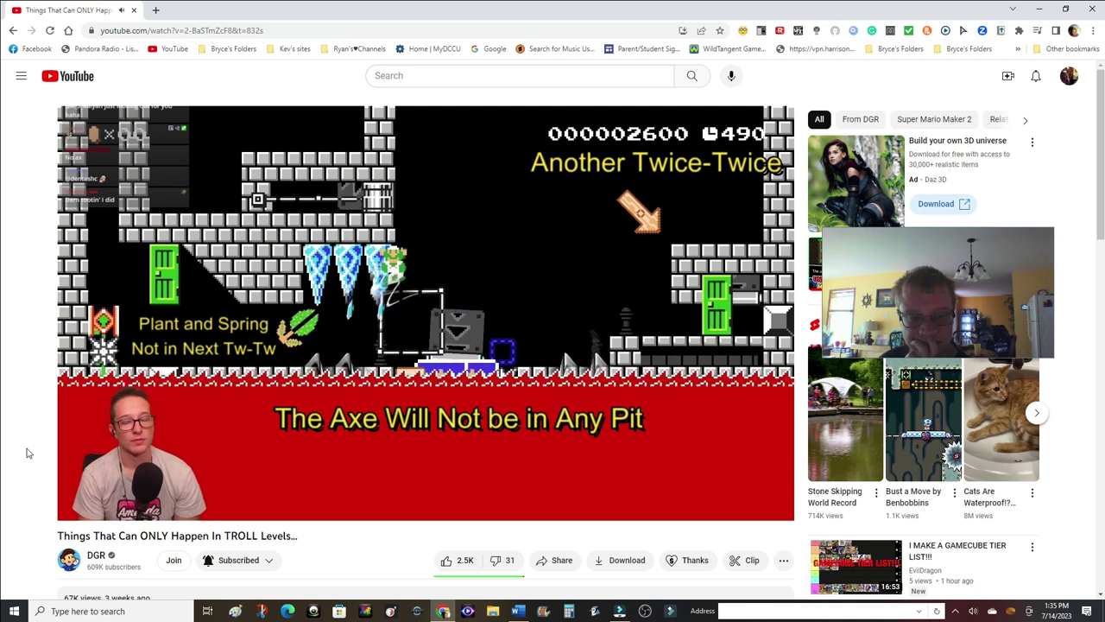
Pause the video at 14:59 and move the webcam window over its bottom-left corner
key("space")
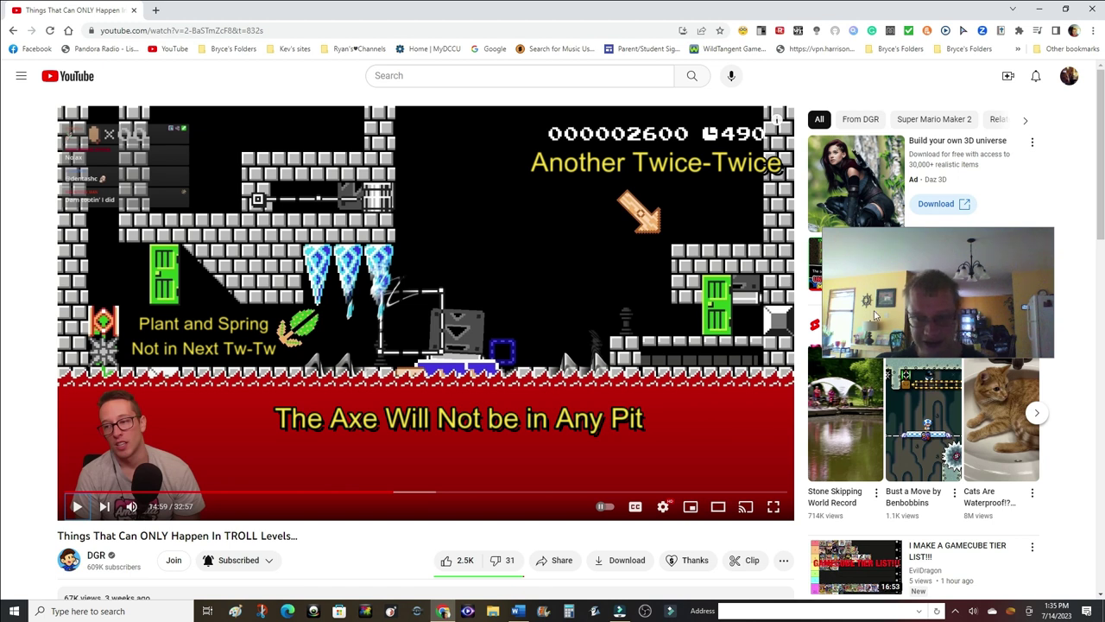
left_click_drag(874, 316, 117, 441)
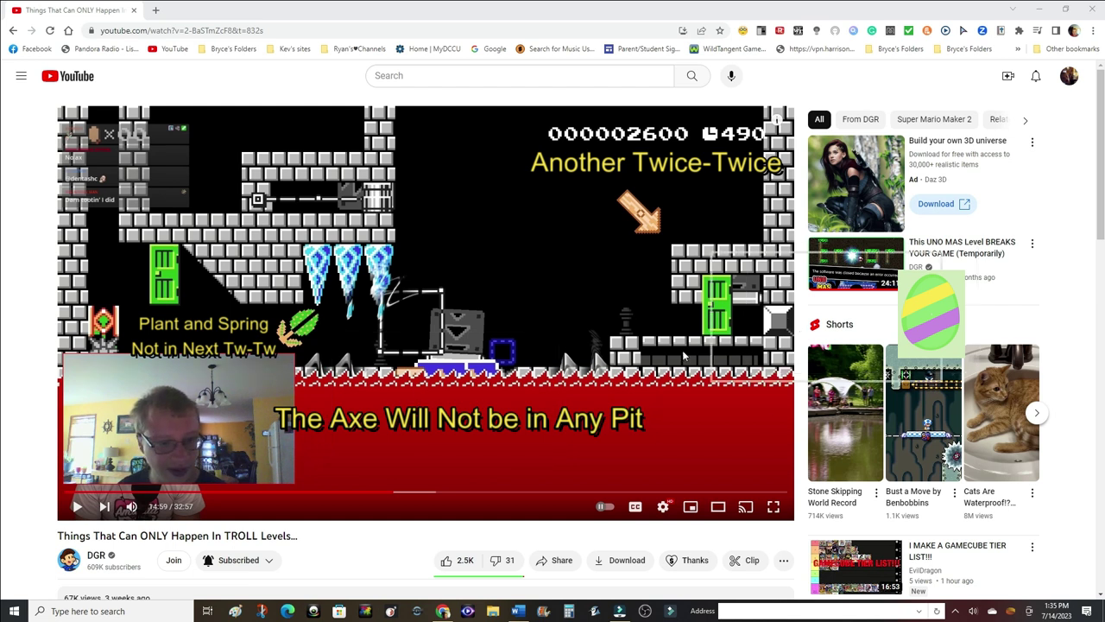
Drag the webcam window from the video's bottom-left back onto the right sidebar
left_click_drag(109, 428, 851, 283)
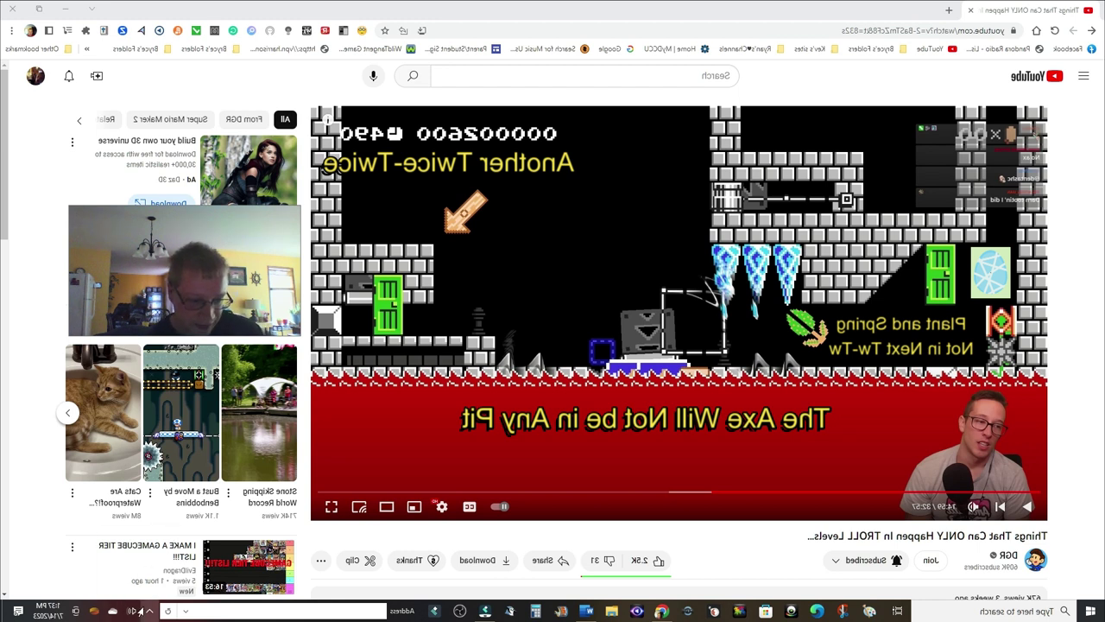
Dismiss the hidden tray apps list and nudge the webcam window while playback reaches the axe
left_click(144, 609)
left_click(147, 610)
left_click_drag(178, 321, 175, 318)
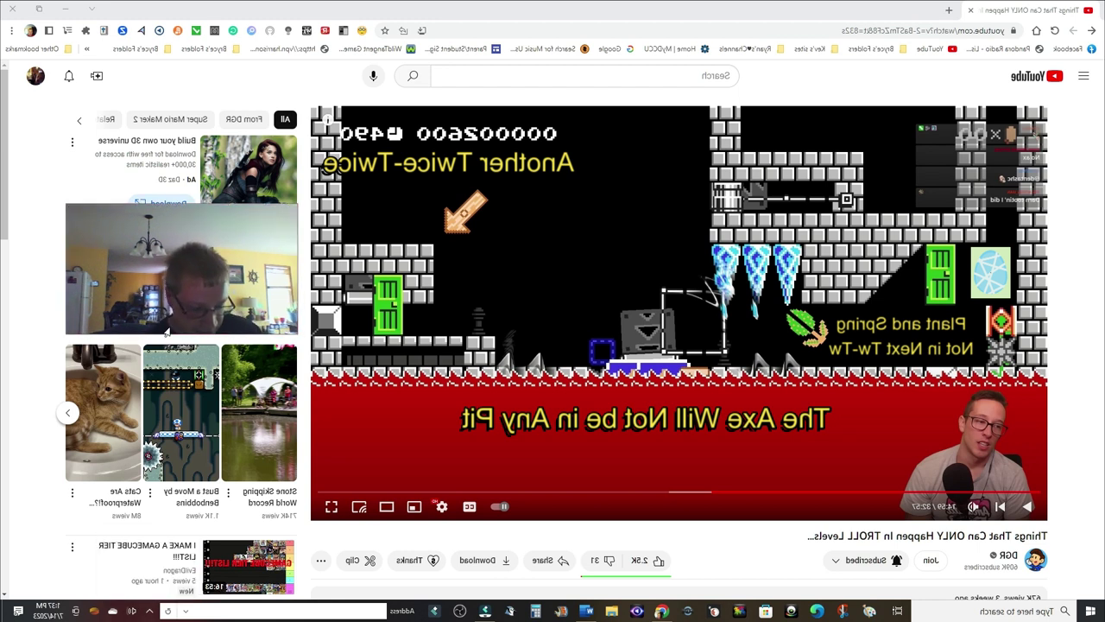
left_click(147, 611)
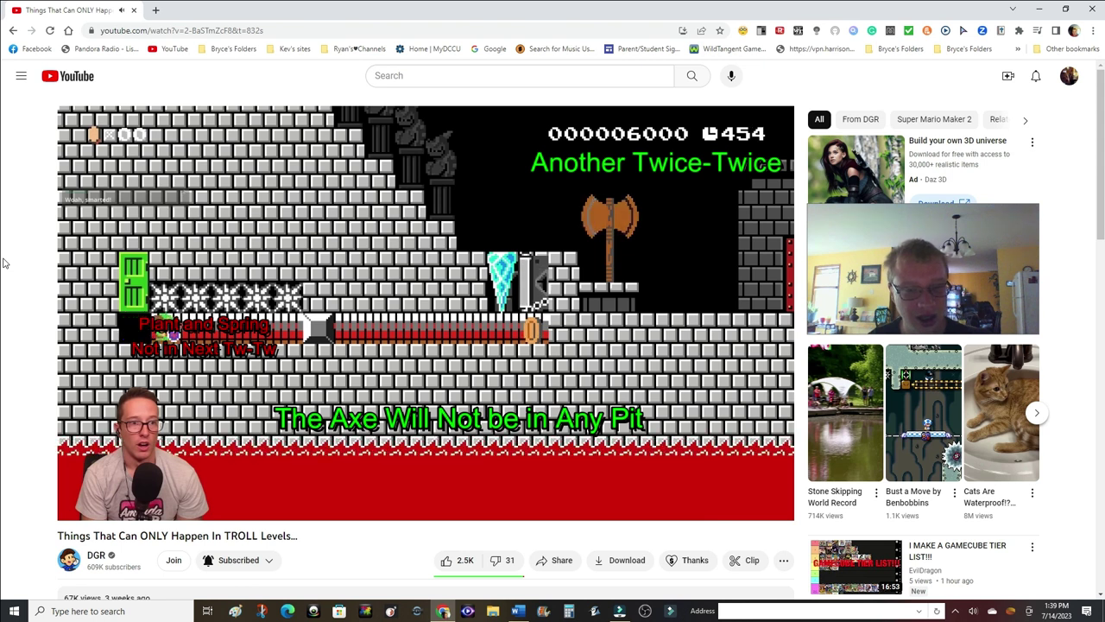
Pause at 16:01 and slide the webcam window over the video's lower-right area
key("space")
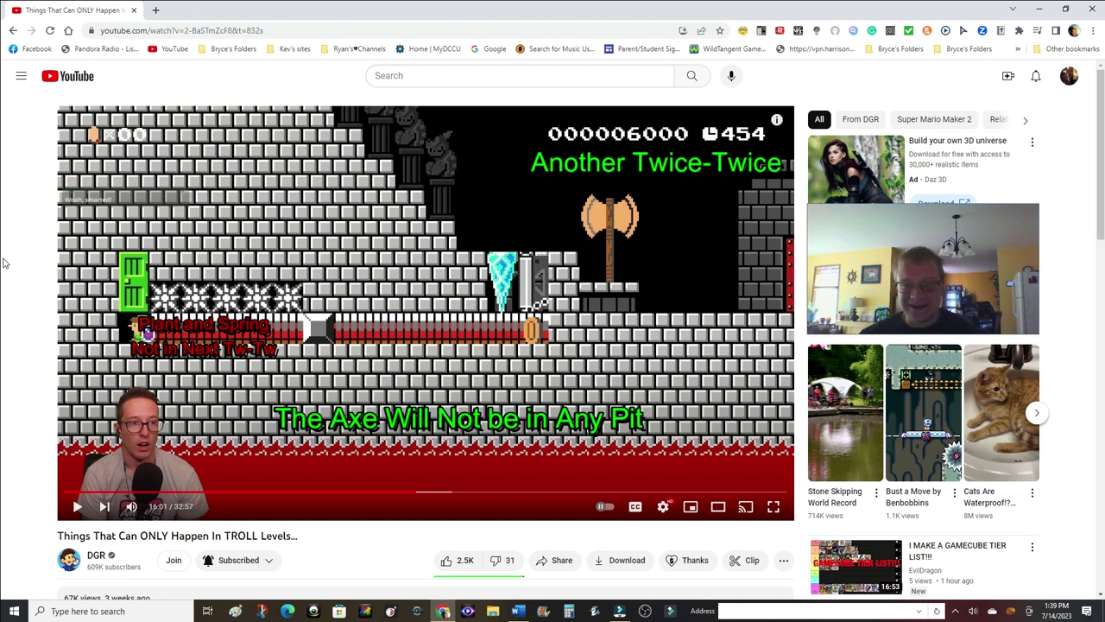
left_click(866, 261)
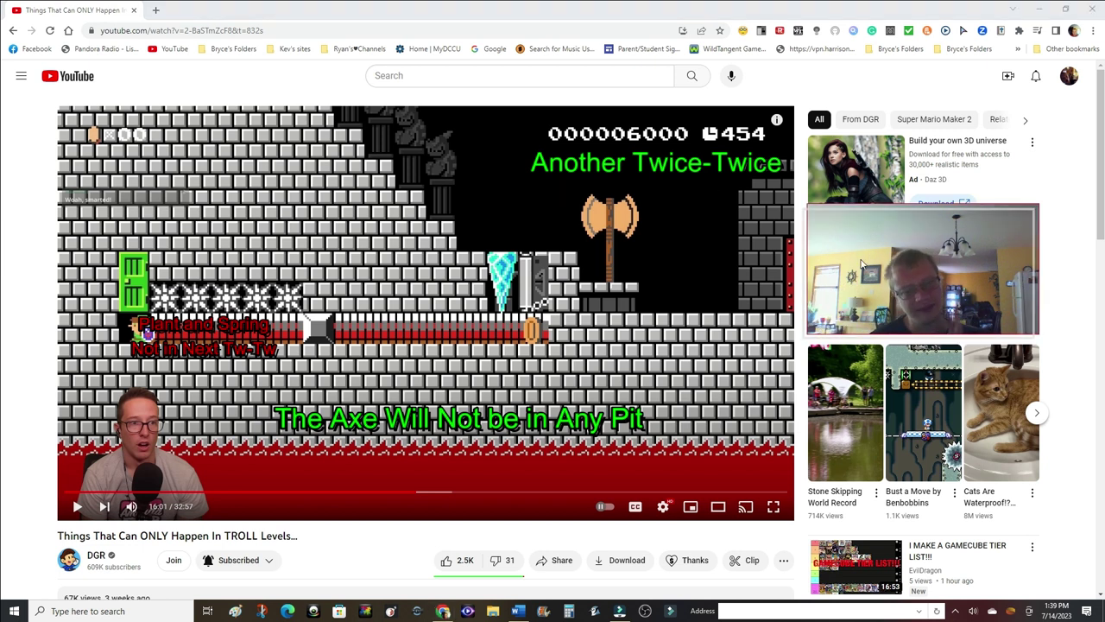
mouse_move(861, 263)
left_mouse_down()
mouse_move(406, 435)
mouse_move(543, 351)
left_mouse_up()
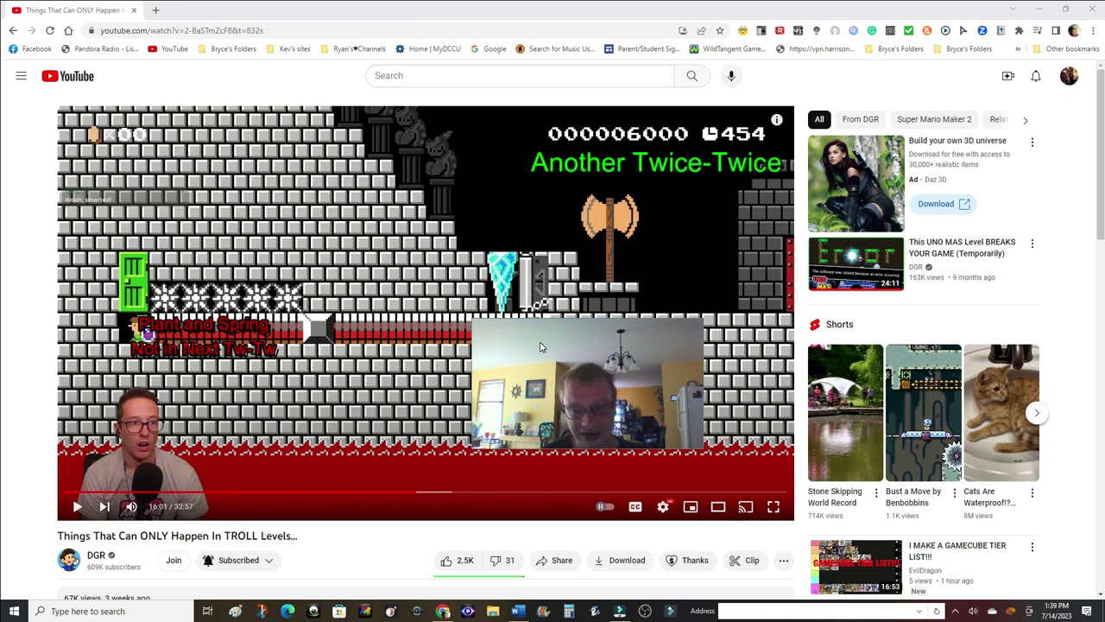
left_click_drag(540, 348, 484, 341)
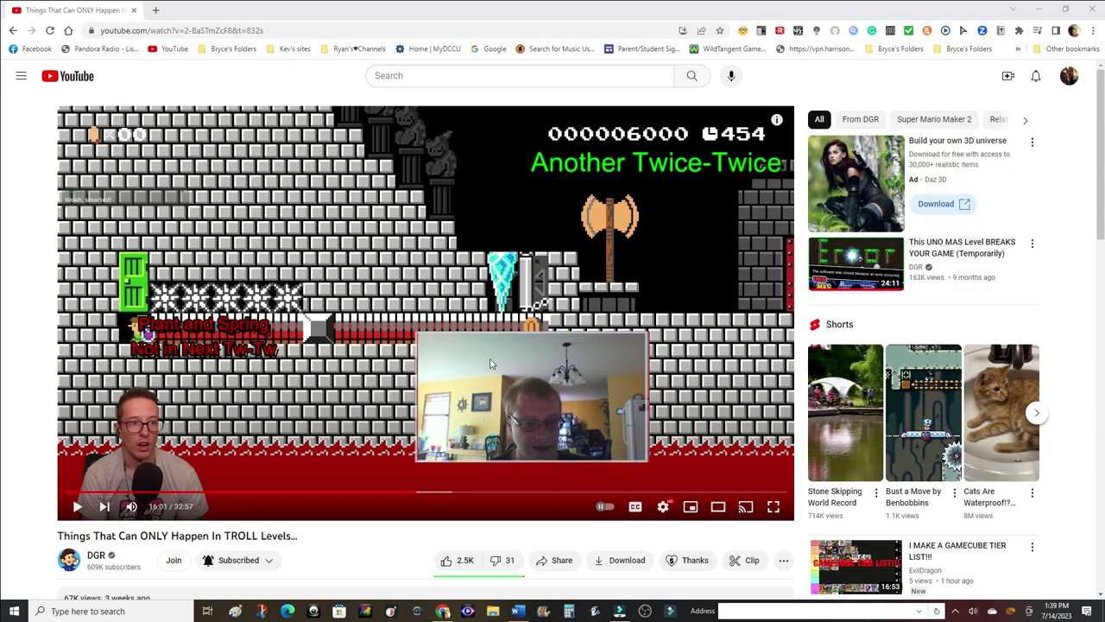
left_click_drag(492, 359, 138, 358)
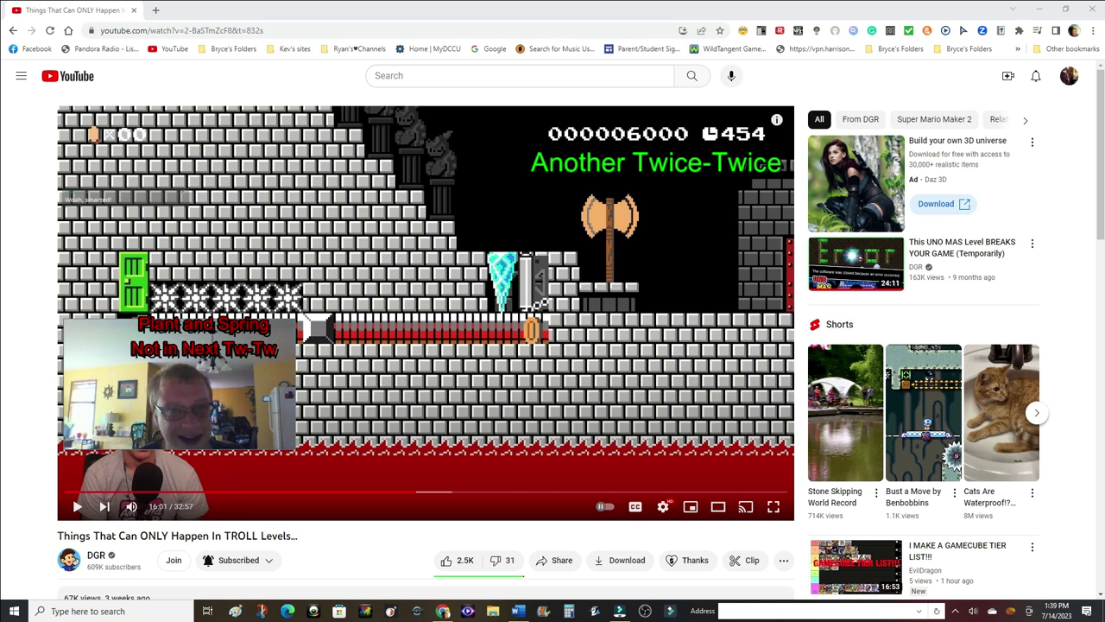
mouse_move(138, 358)
left_mouse_down()
mouse_move(528, 359)
mouse_move(573, 338)
left_mouse_up()
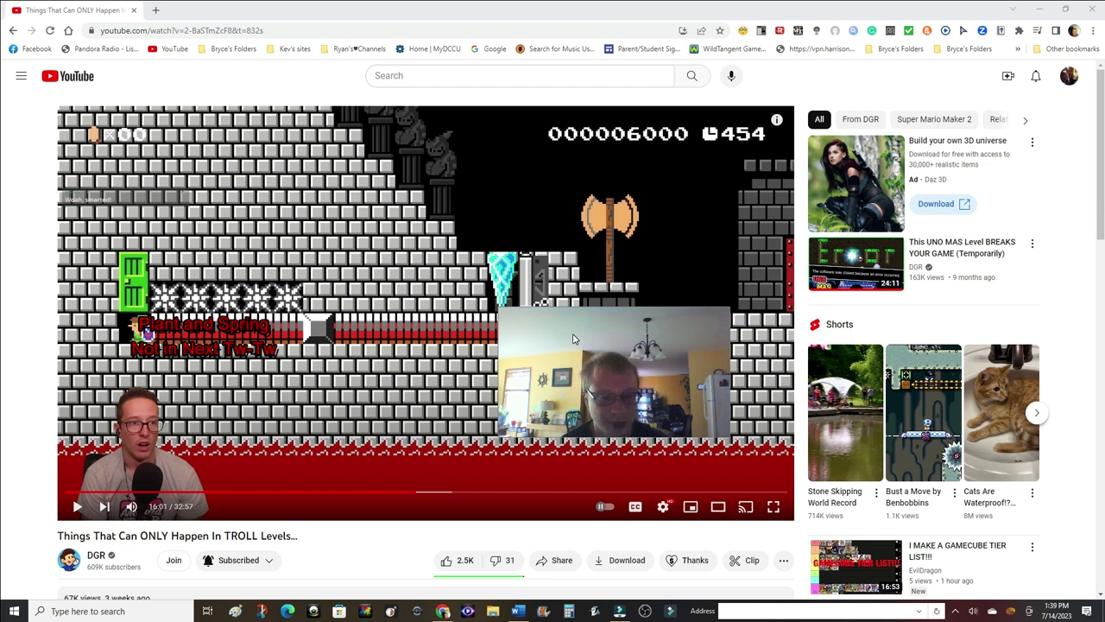
Move the webcam window onto the recommendations sidebar and enlarge it over the paused video at 16:01
left_click_drag(573, 338, 887, 312)
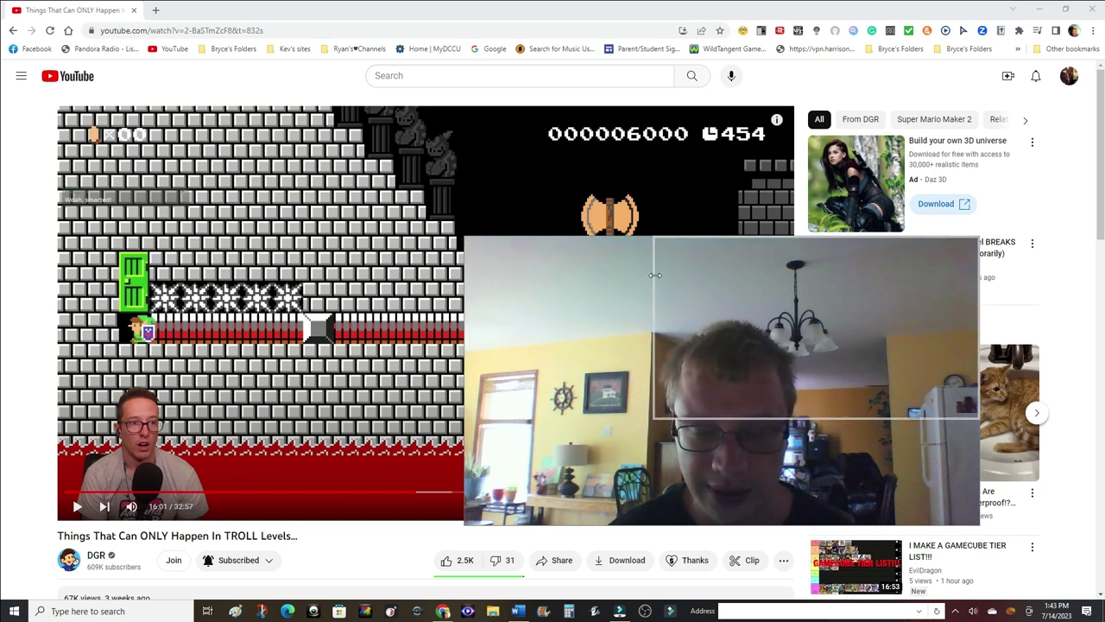
Shrink the webcam preview back over the sidebar, then play the video and pause at 16:11
left_click_drag(473, 239, 653, 239)
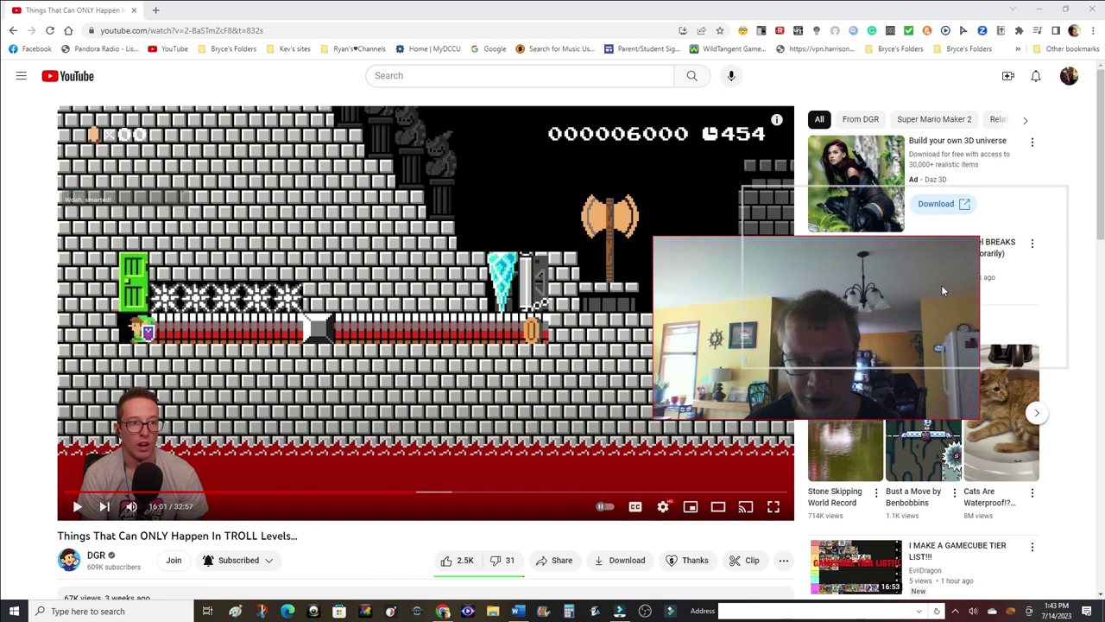
left_click_drag(902, 352, 989, 302)
left_click_drag(733, 314, 825, 294)
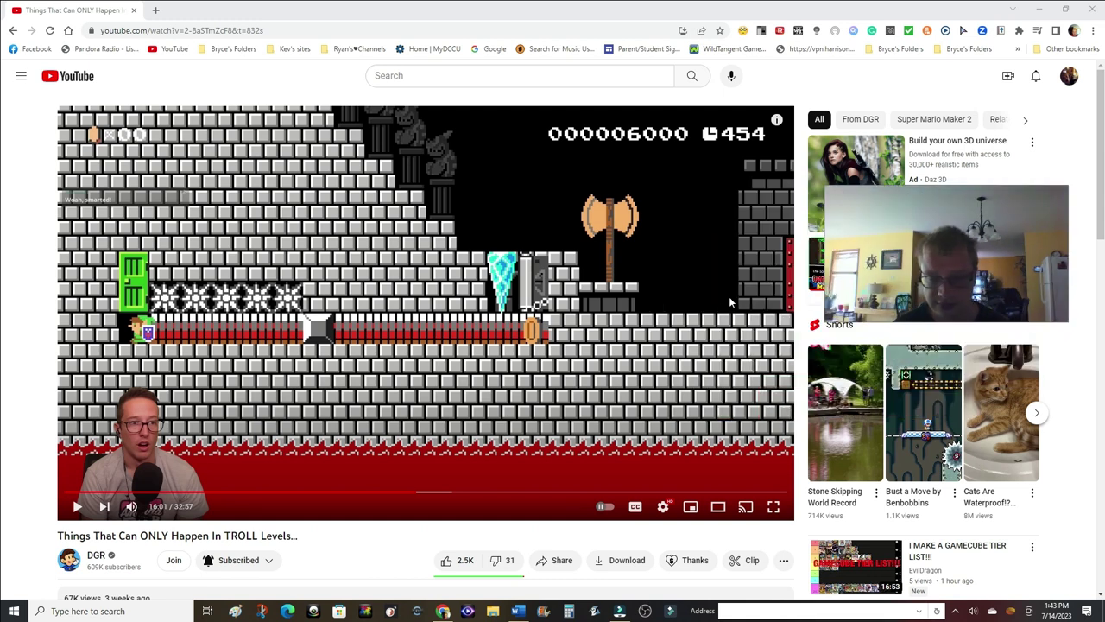
left_click(43, 492)
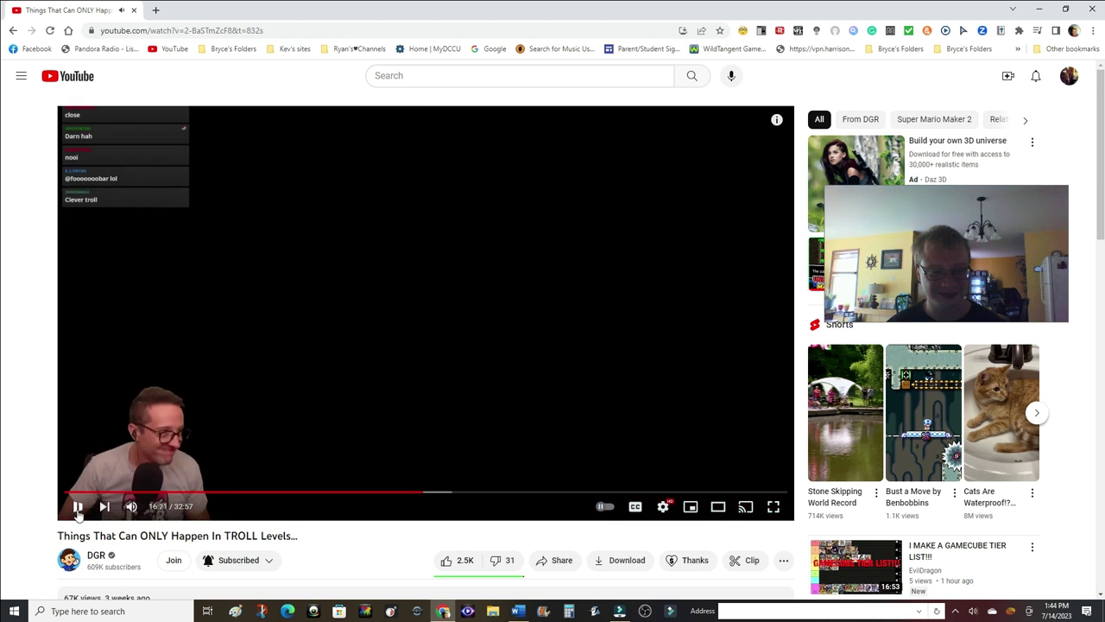
left_click(77, 513)
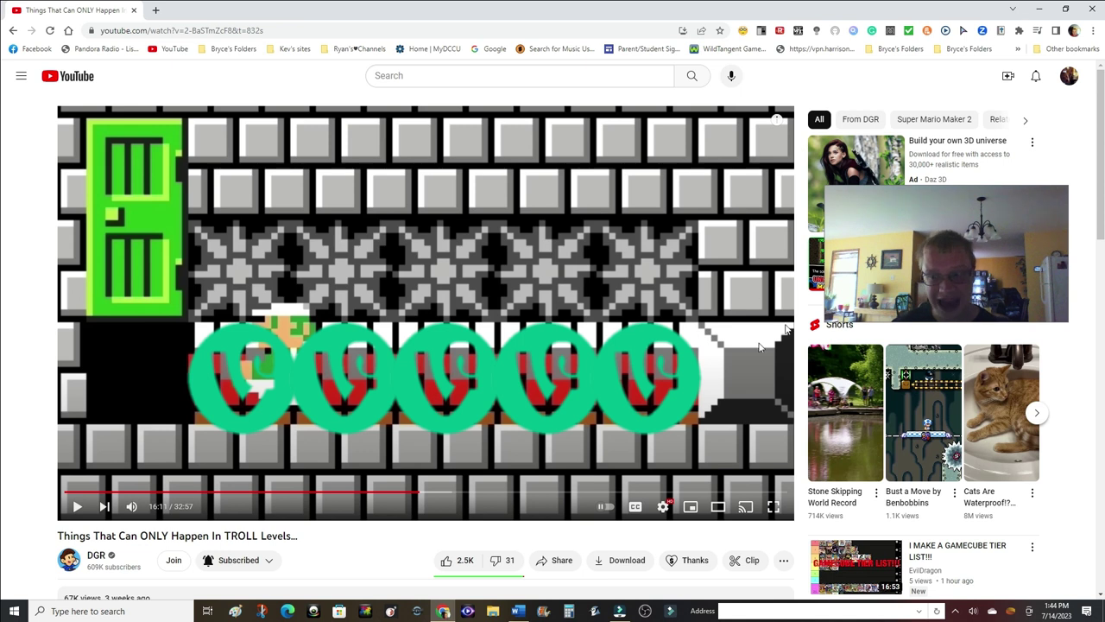
left_click_drag(868, 279, 324, 264)
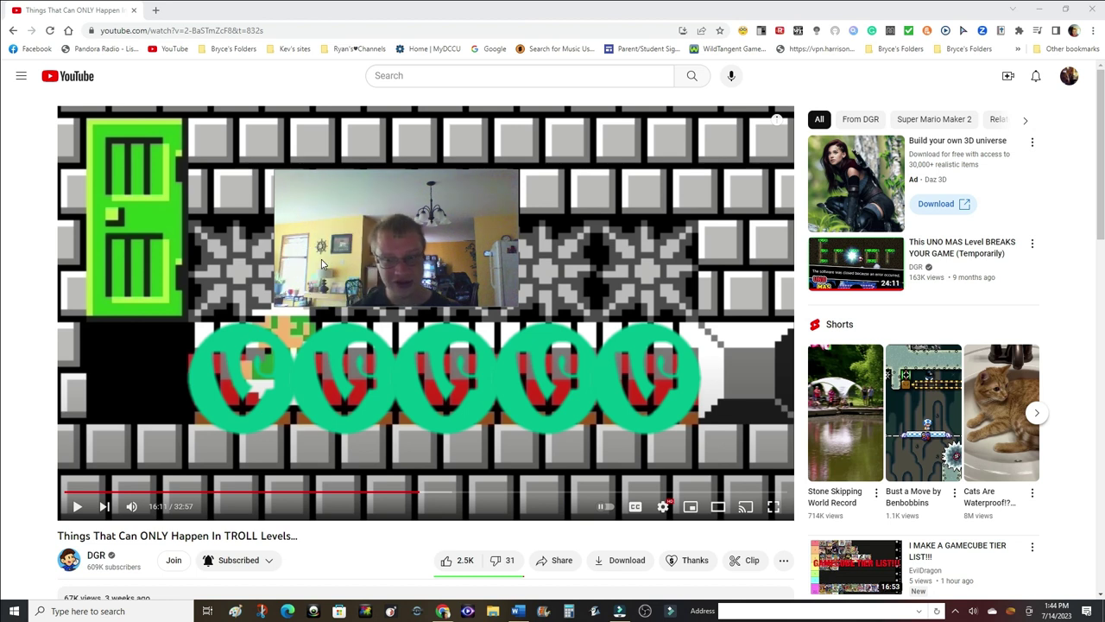
left_click_drag(321, 263, 875, 337)
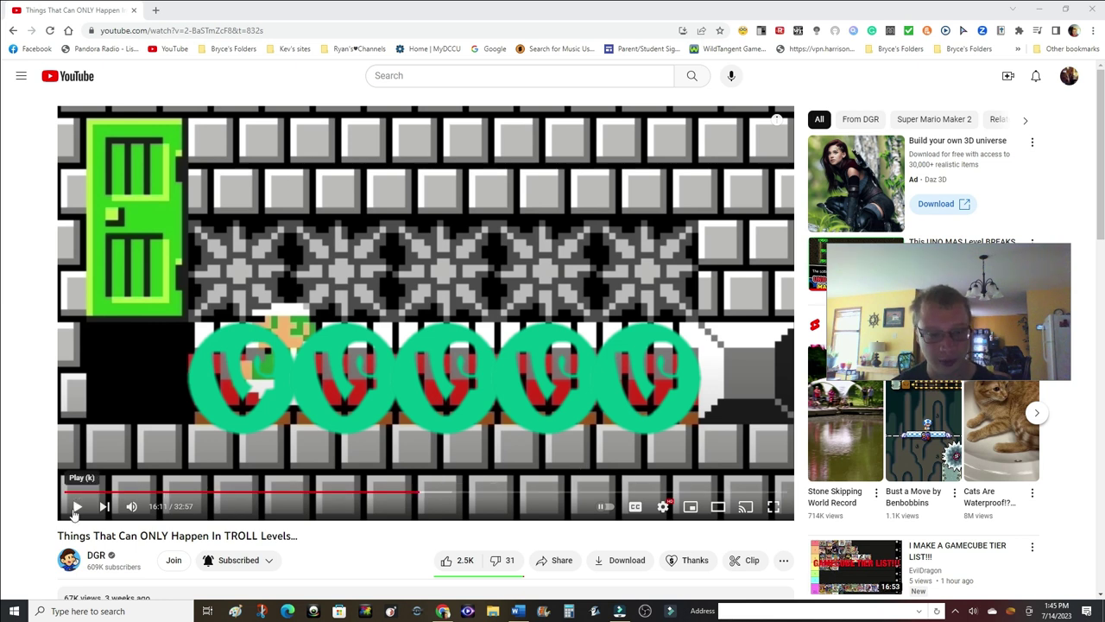
Resume the video and pause it at 16:56, with the in-game timer at 449 near the axe
left_click(76, 507)
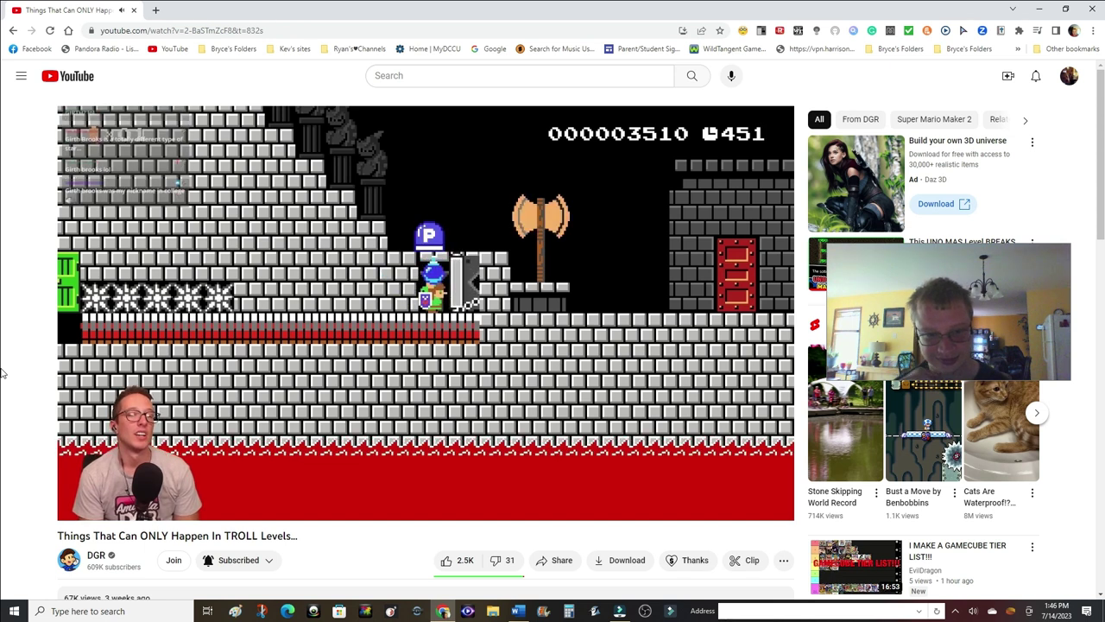
key("space")
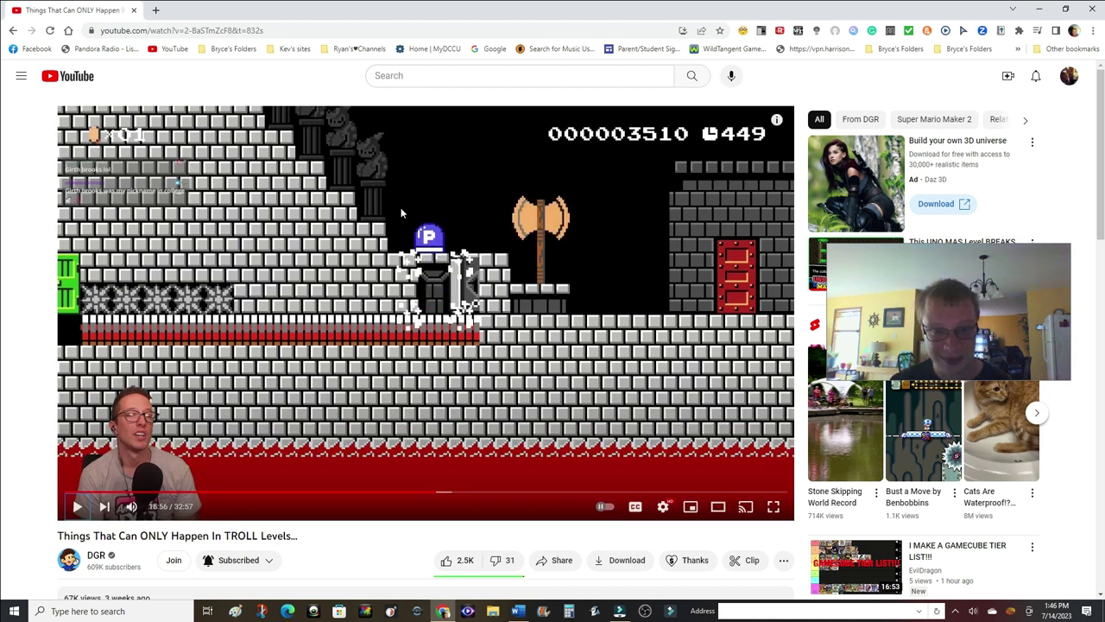
left_click(453, 231)
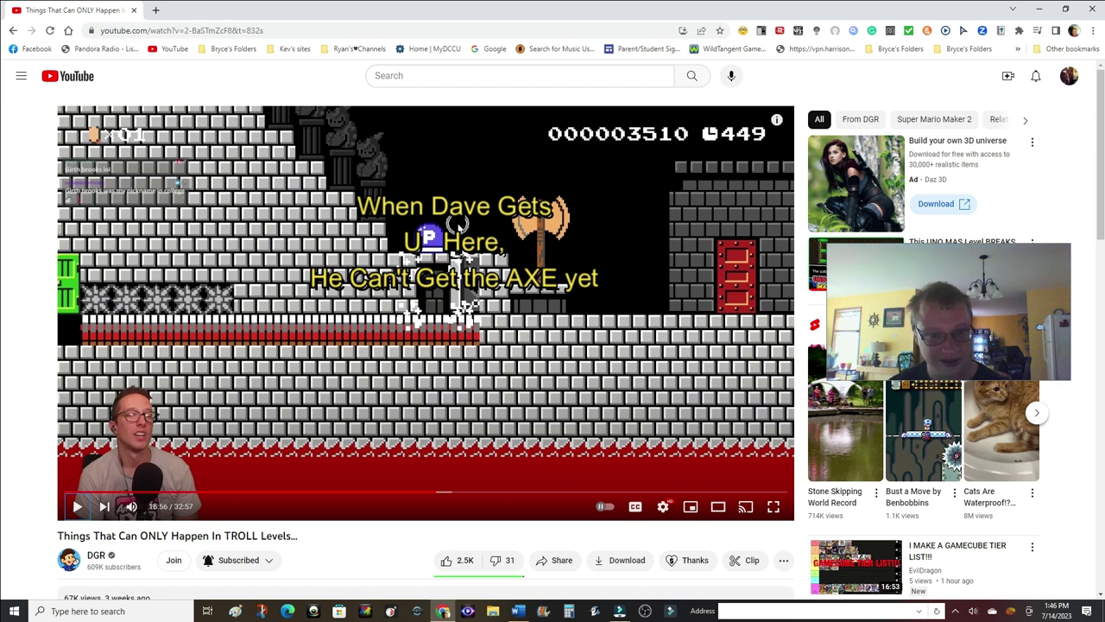
Resume playback and pause at 17:15 on the castle stairs and red door
left_click(455, 227)
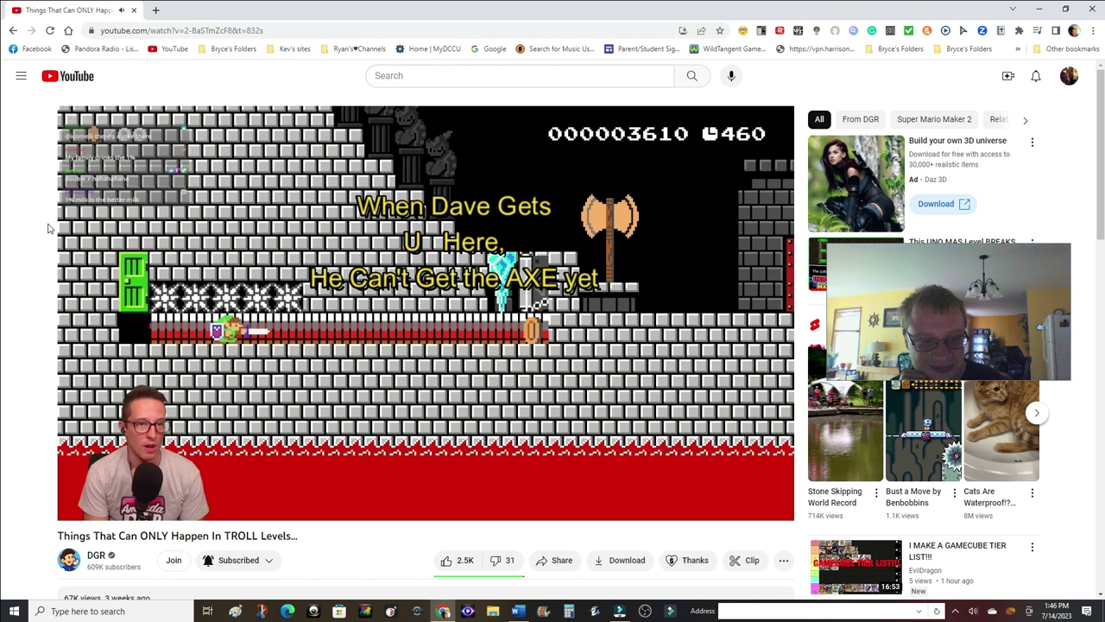
key("k")
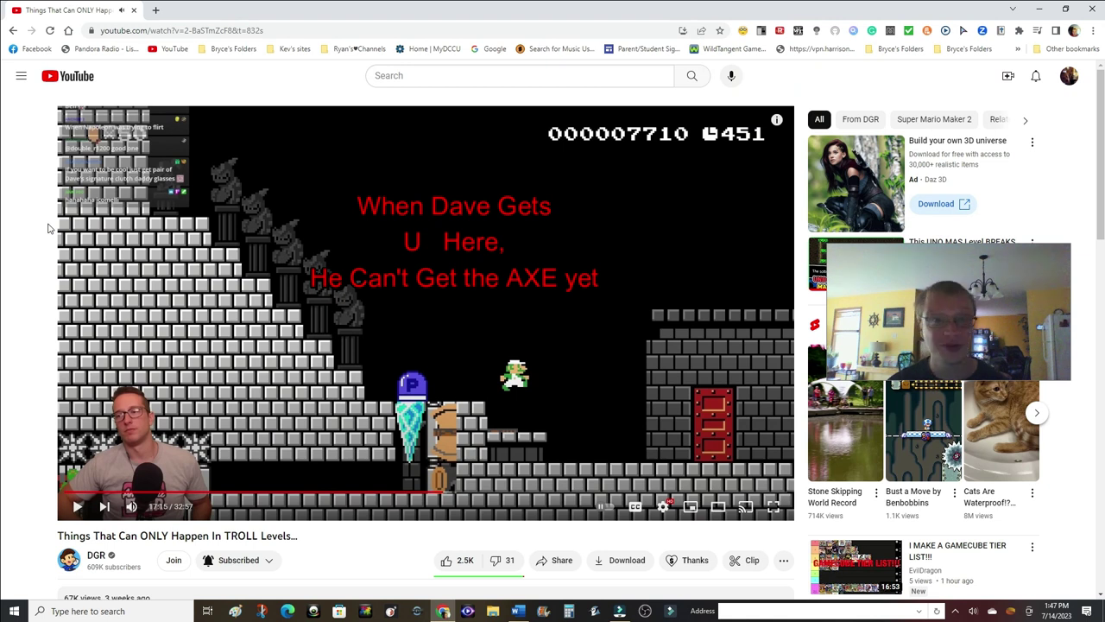
Keep the video paused at 17:15 and open Chrome's extensions list, showing Return YouTube Dislike
key("space")
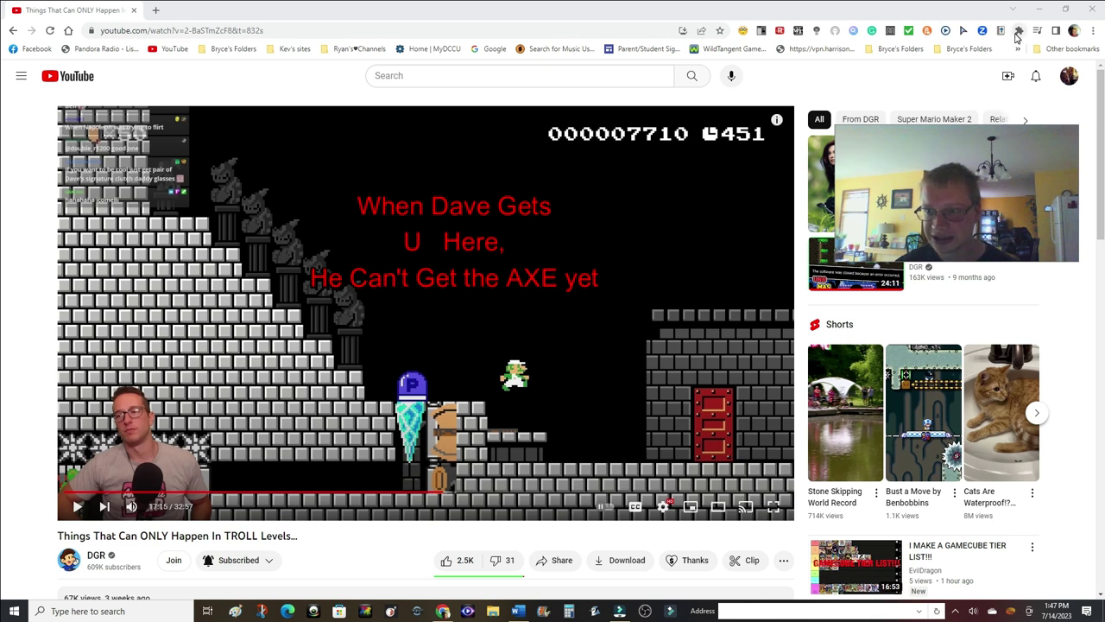
left_click(1018, 32)
left_click(1019, 31)
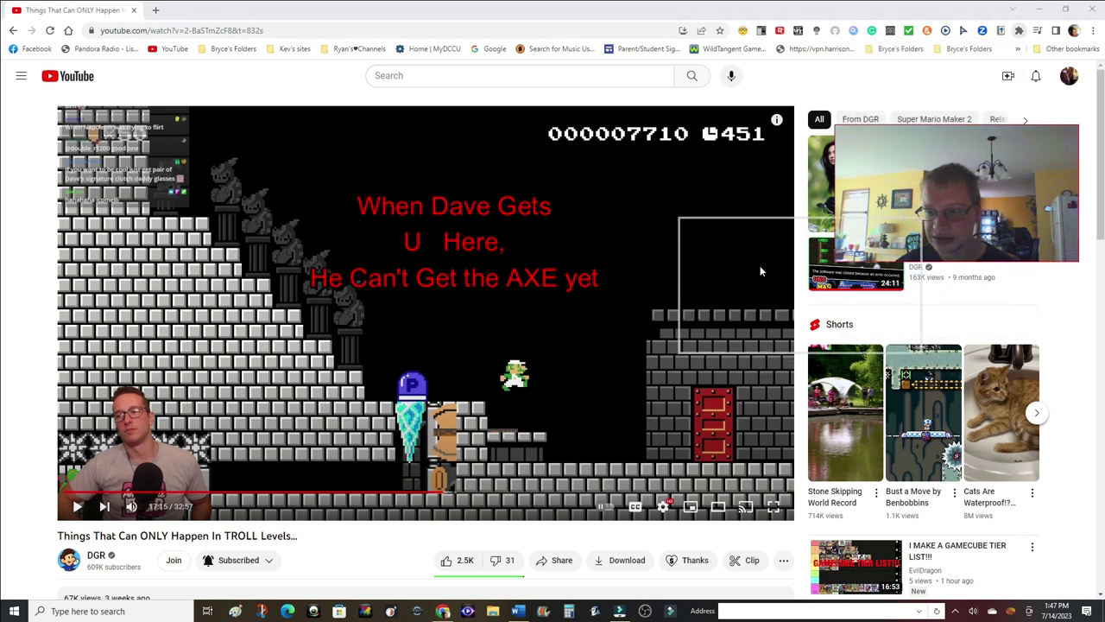
left_click(1019, 31)
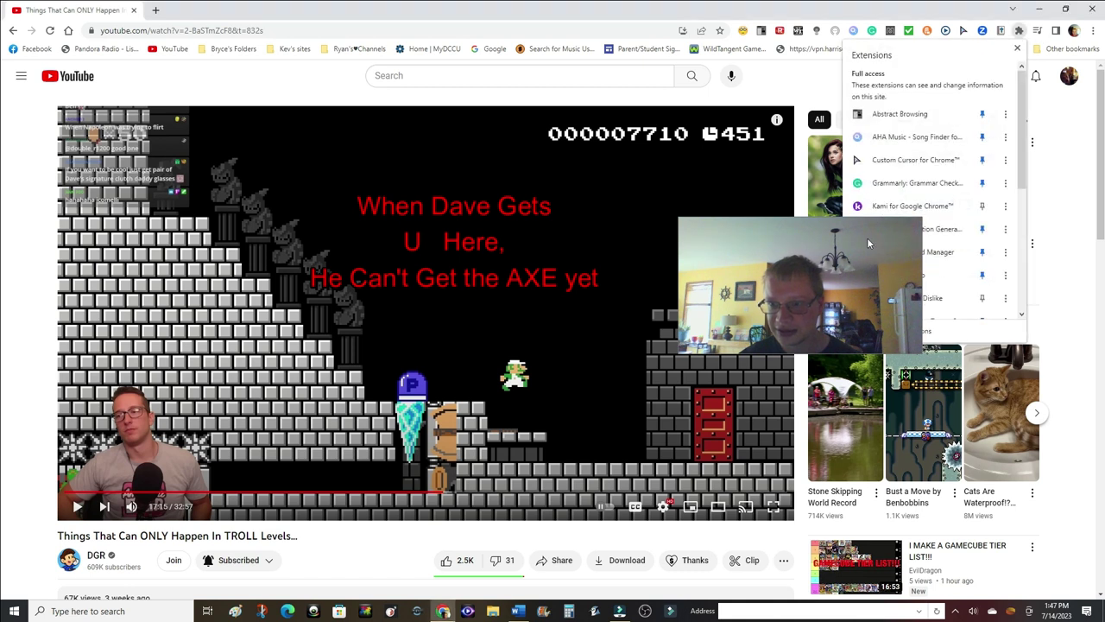
left_click(1018, 33)
left_click(1019, 34)
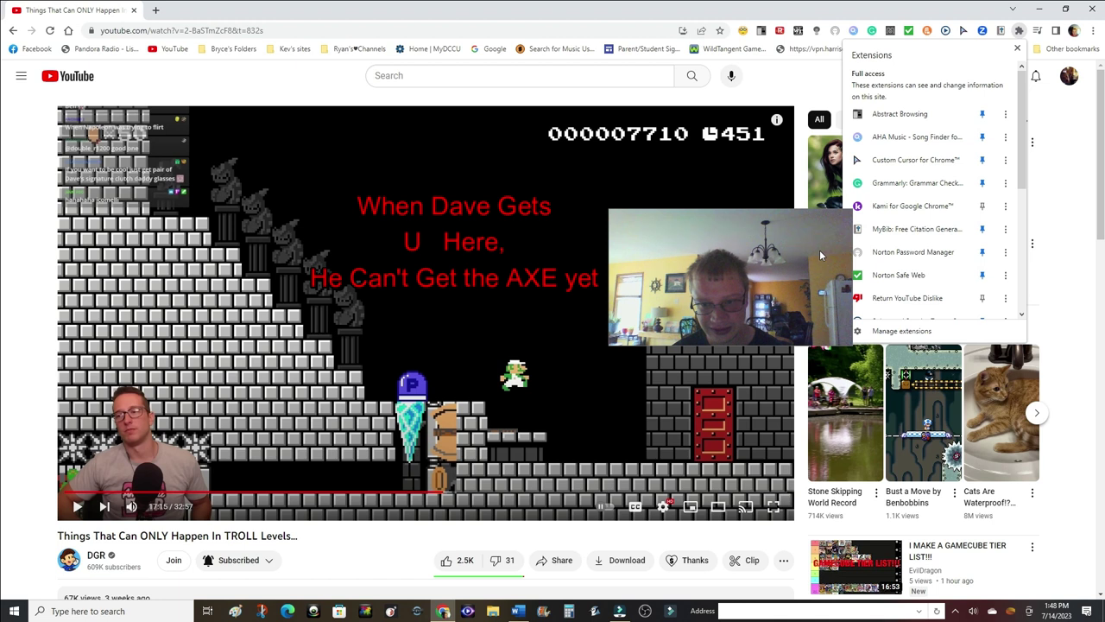
Dismiss the extensions list, leaving the video paused at 17:15 on the castle stairs
left_click_drag(820, 249, 619, 450)
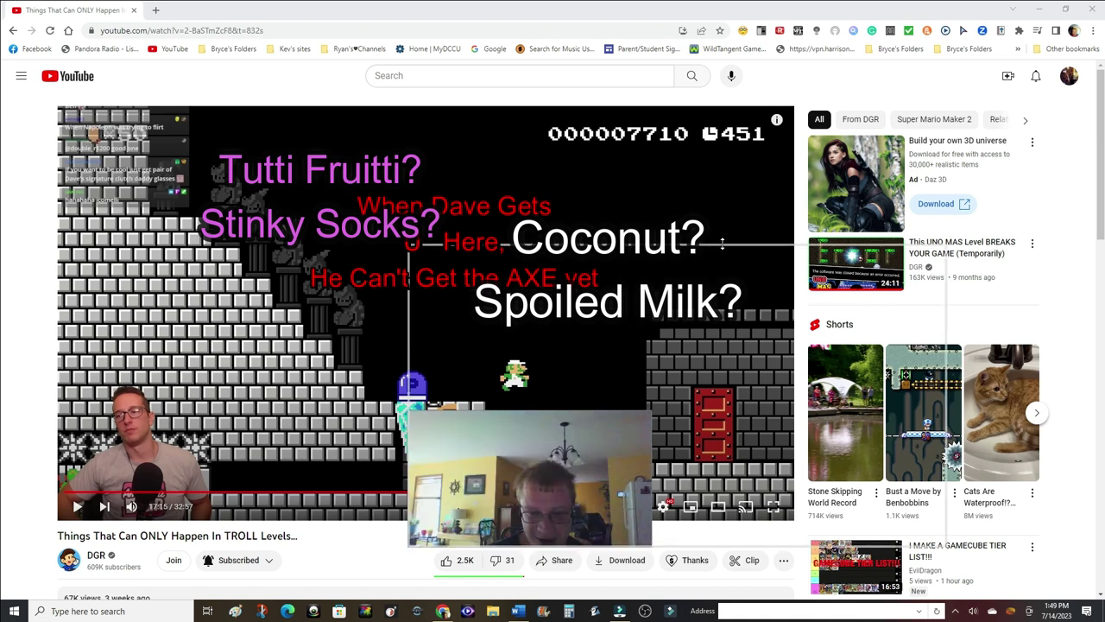
Reposition the webcam window over the sidebar and reveal the hidden Windows tray icons
left_click_drag(629, 410, 629, 222)
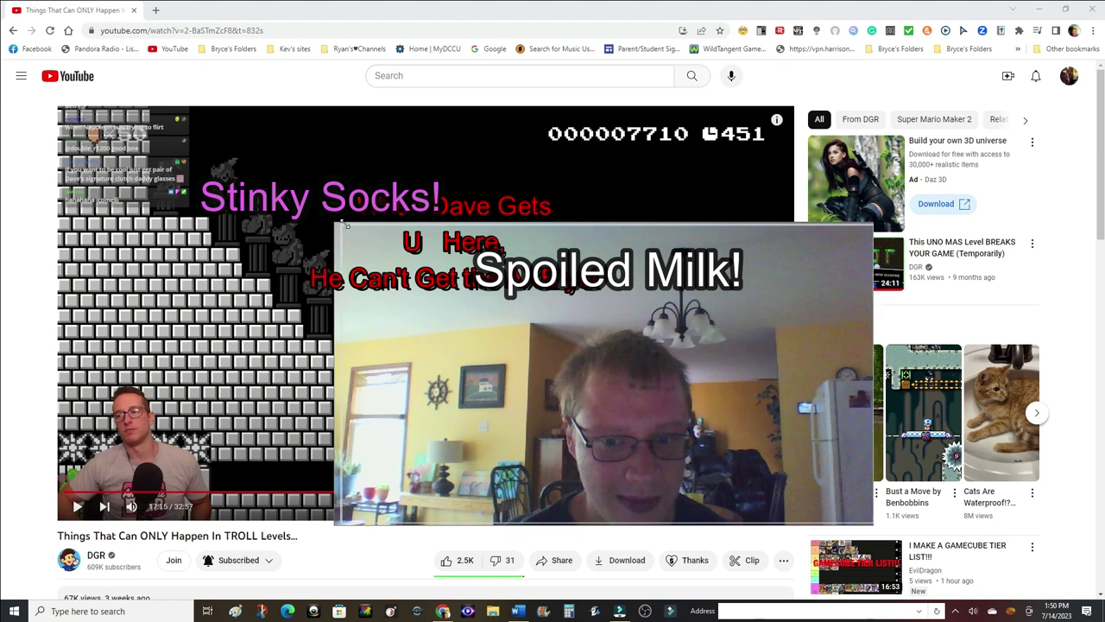
left_click_drag(343, 222, 625, 347)
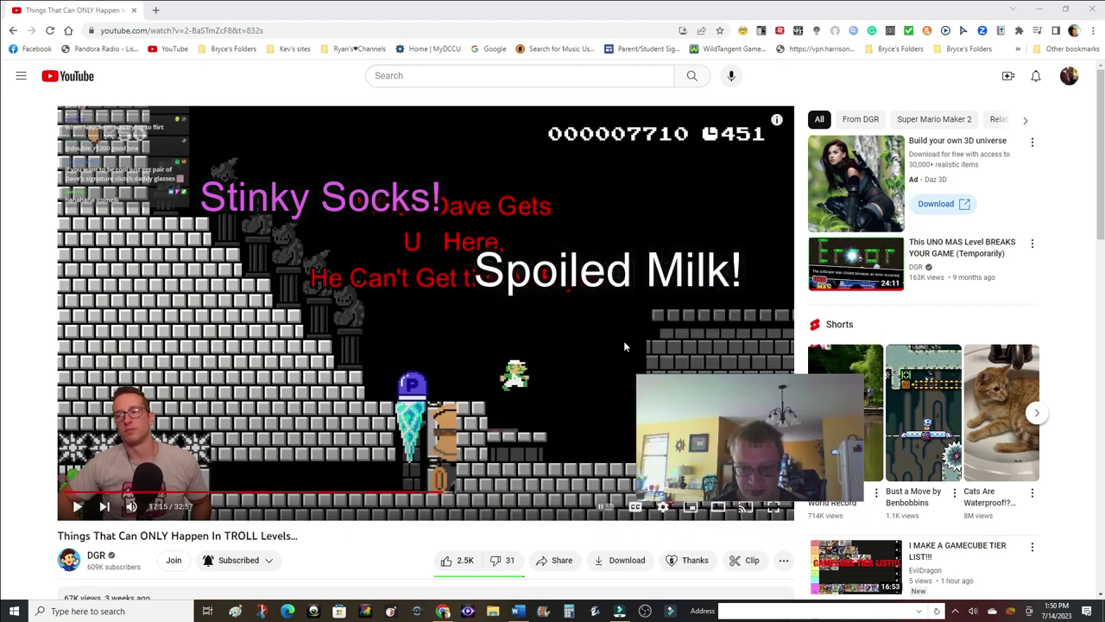
left_click_drag(704, 428, 858, 287)
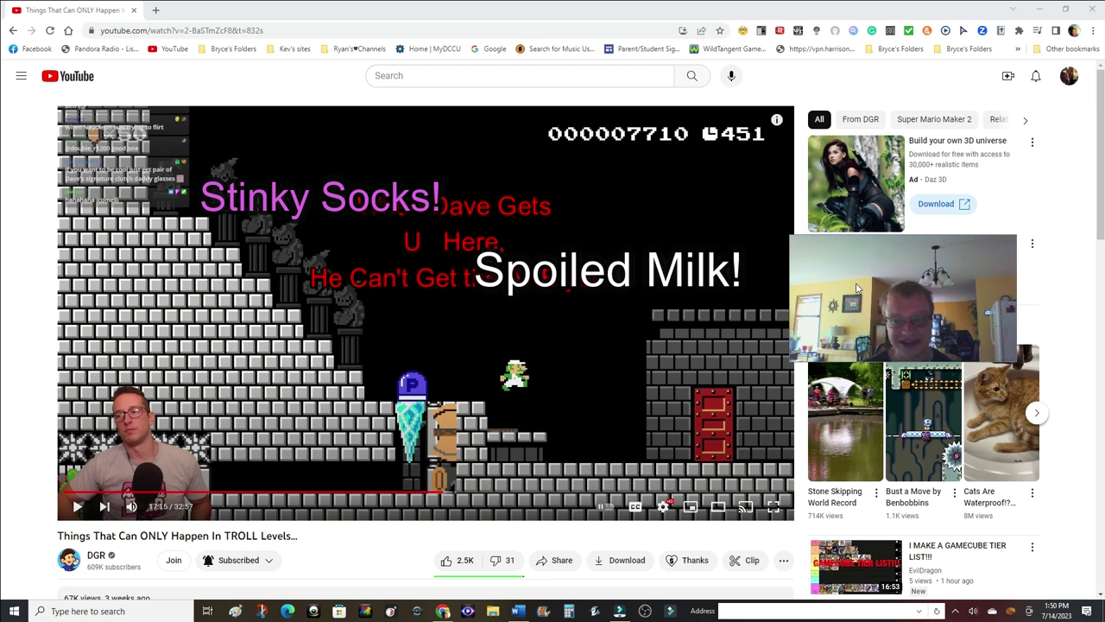
left_click_drag(899, 273, 942, 265)
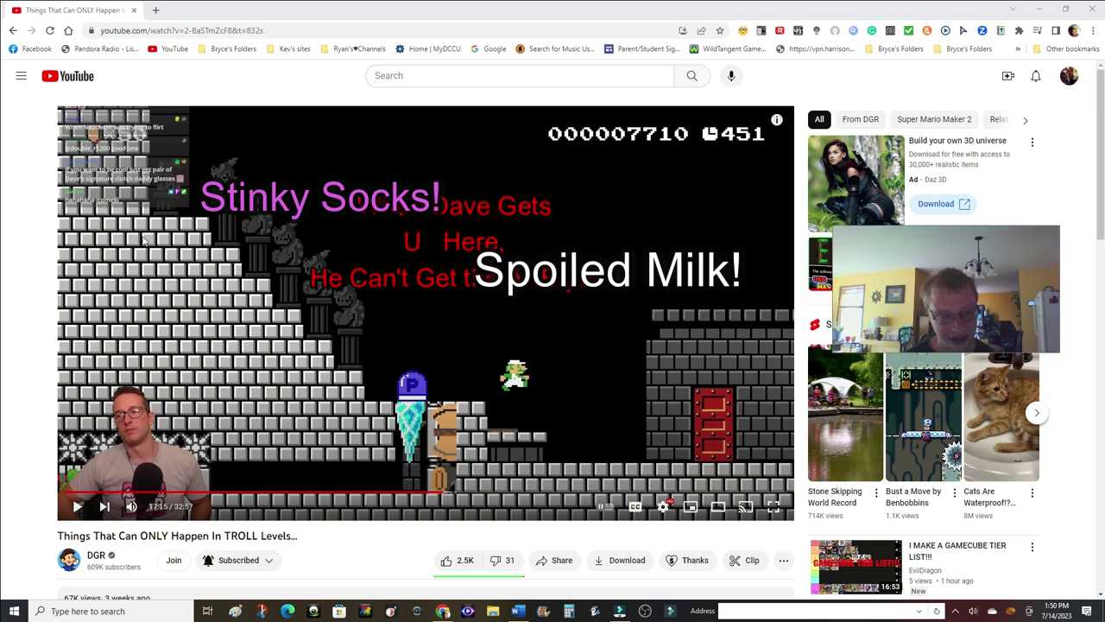
left_click(957, 611)
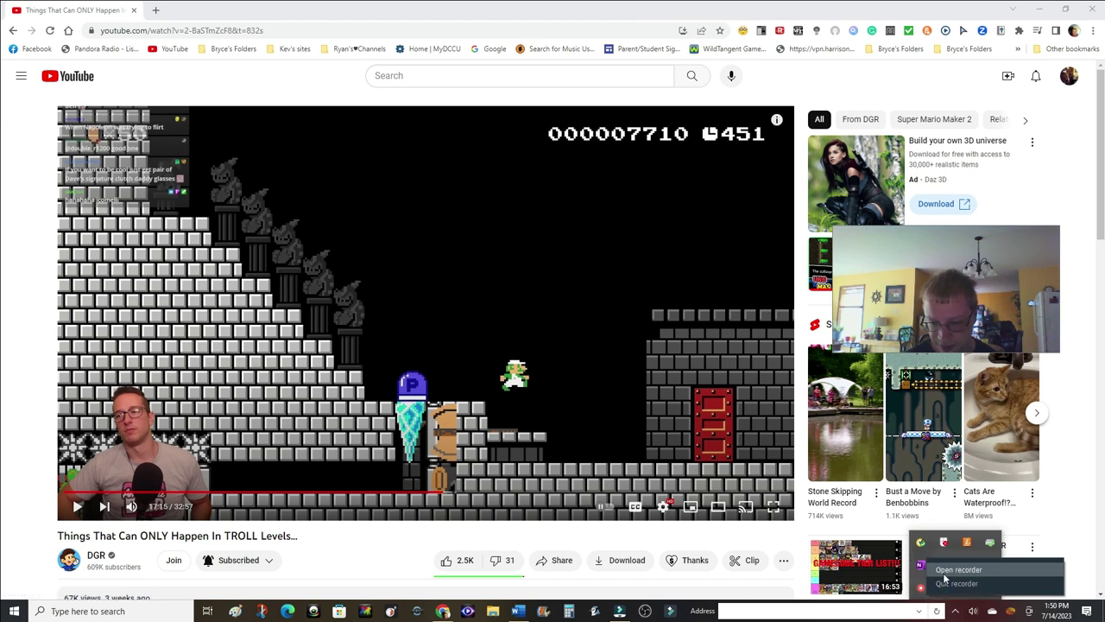
Bring up the screen recorder controls from the tray while the Clif Bar ad plays to 0:04
left_click(944, 571)
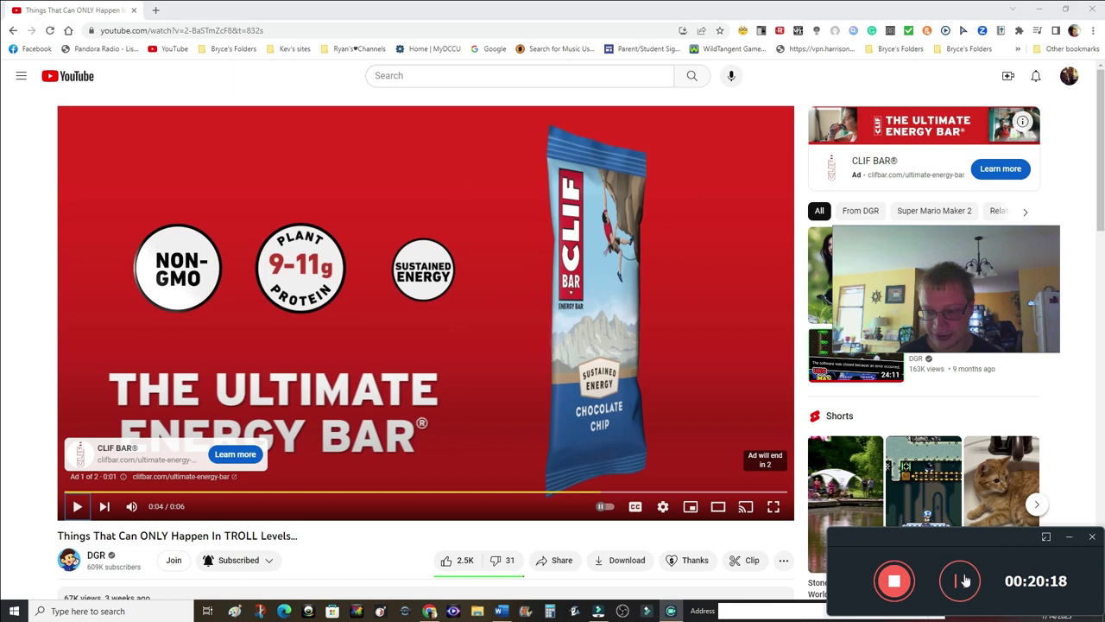
Move the webcam overlay onto the player and bring up the recorder controls from the tray overflow
left_click(955, 610)
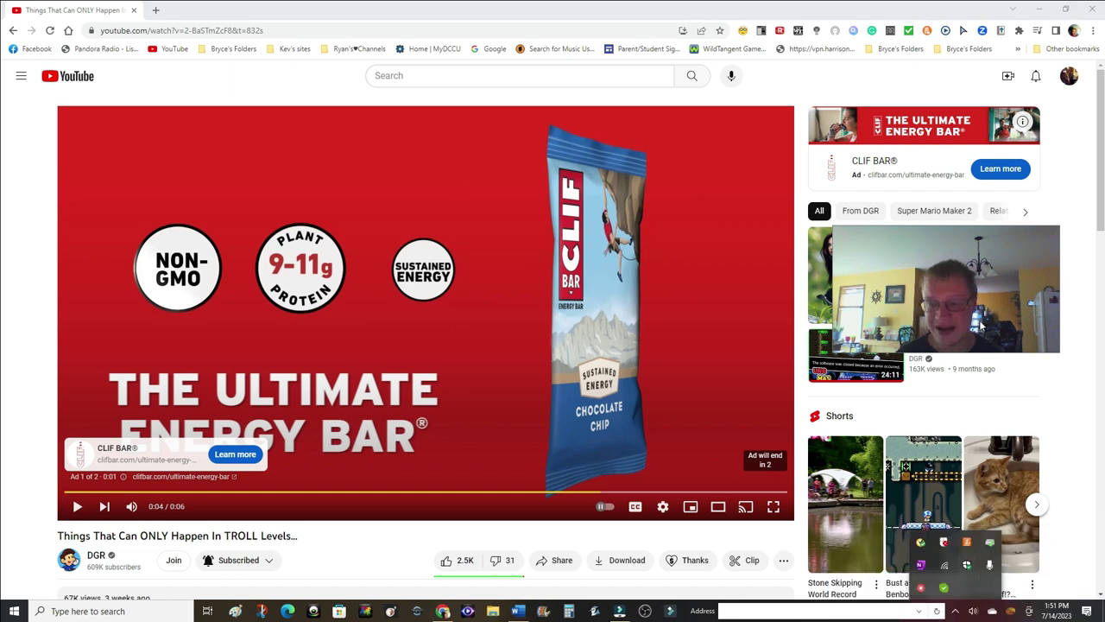
mouse_move(949, 310)
left_mouse_down()
mouse_move(636, 320)
mouse_move(368, 270)
left_mouse_up()
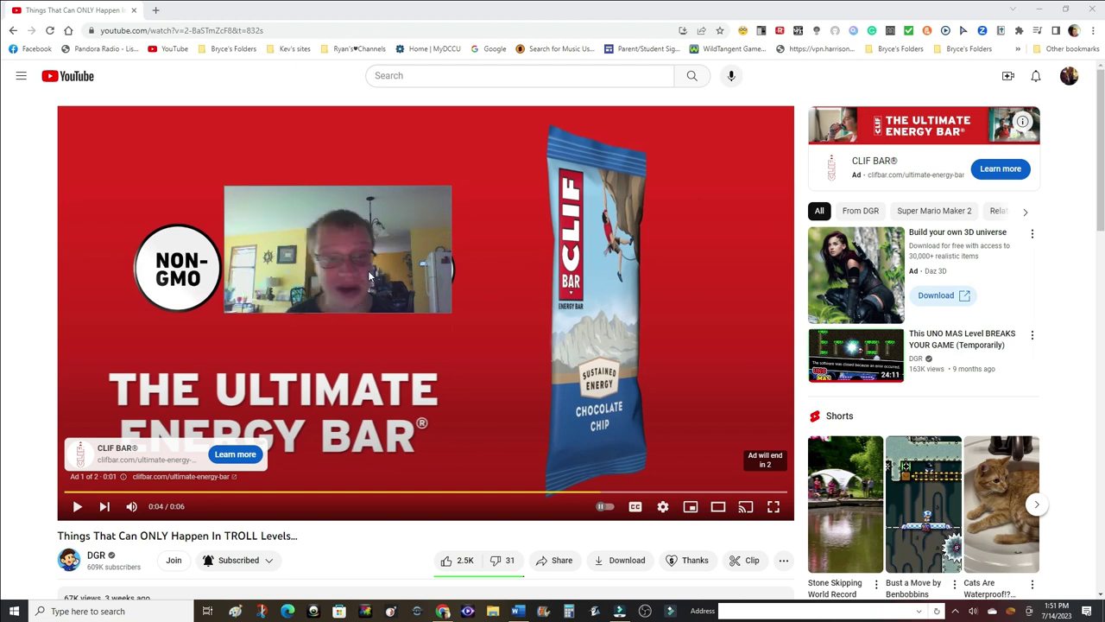
mouse_move(370, 275)
left_mouse_down()
mouse_move(467, 248)
mouse_move(464, 258)
left_mouse_up()
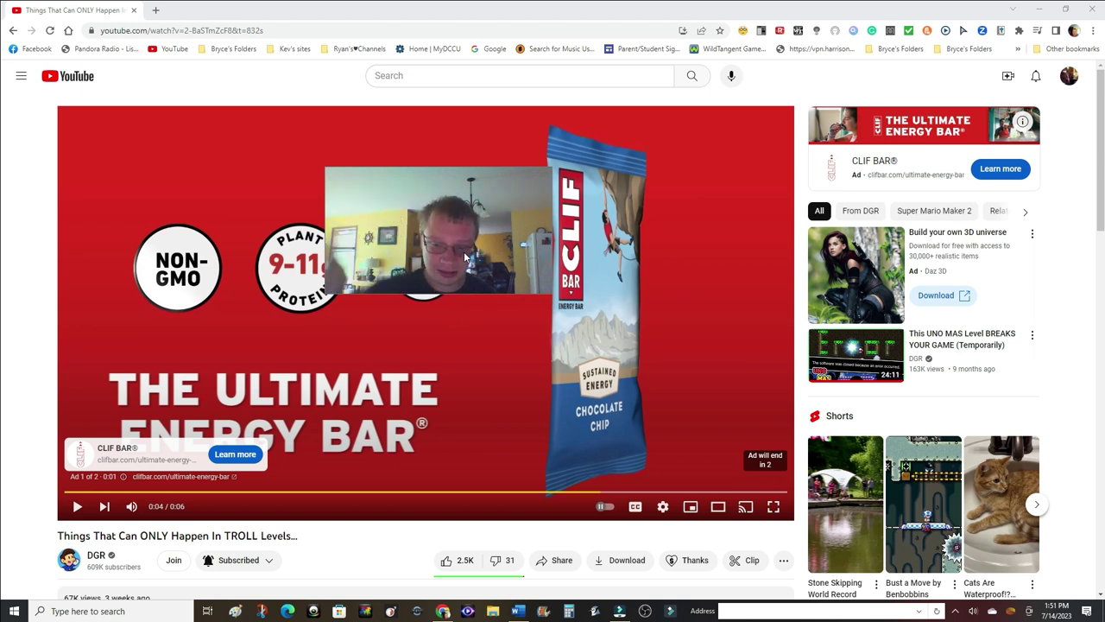
left_click(954, 612)
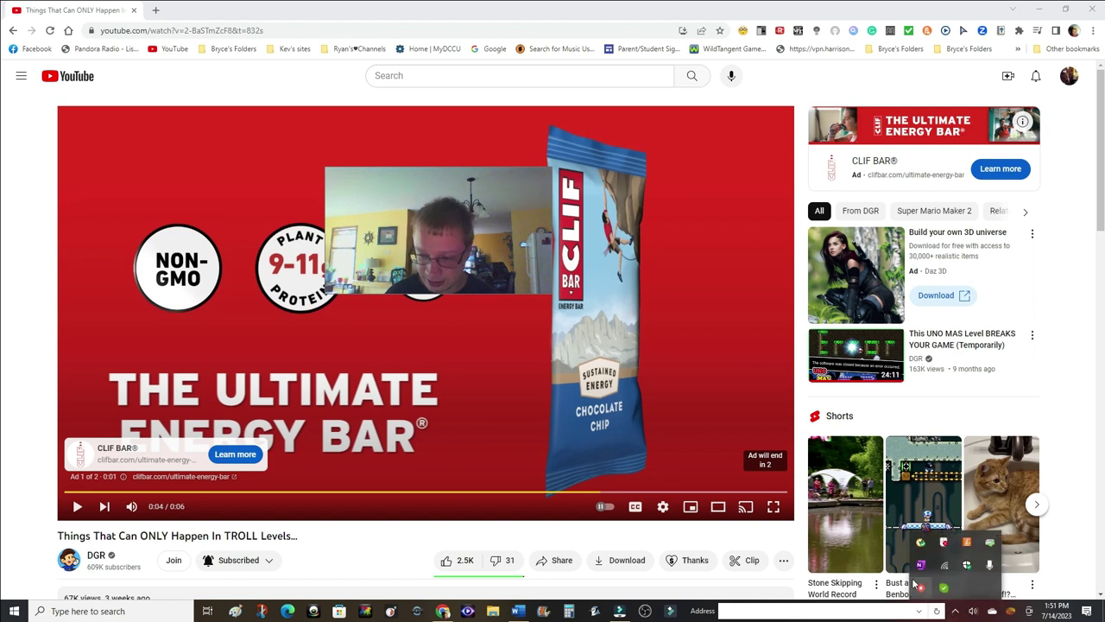
left_click(920, 589)
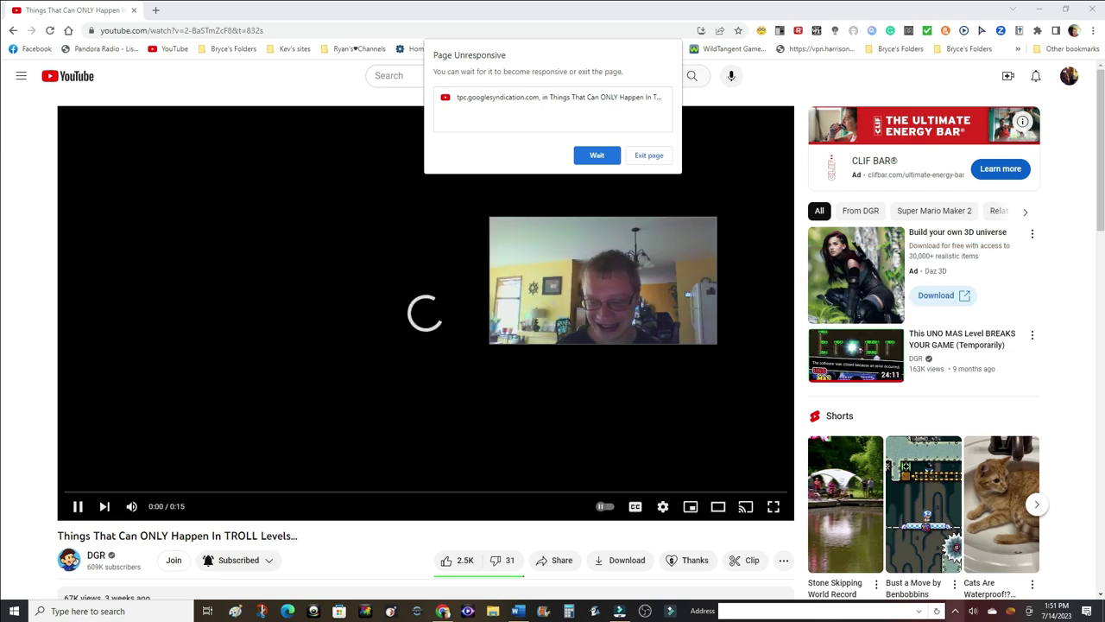
Nudge the webcam overlay slightly and choose Wait in the Page Unresponsive dialog
left_click(955, 611)
left_click_drag(618, 232, 611, 221)
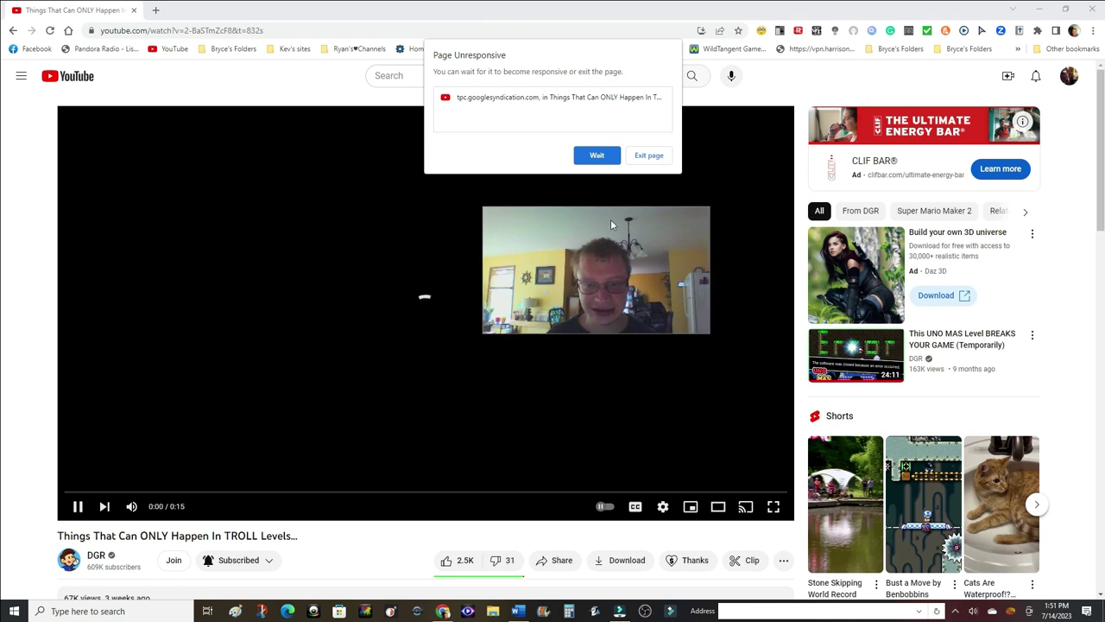
left_click(609, 157)
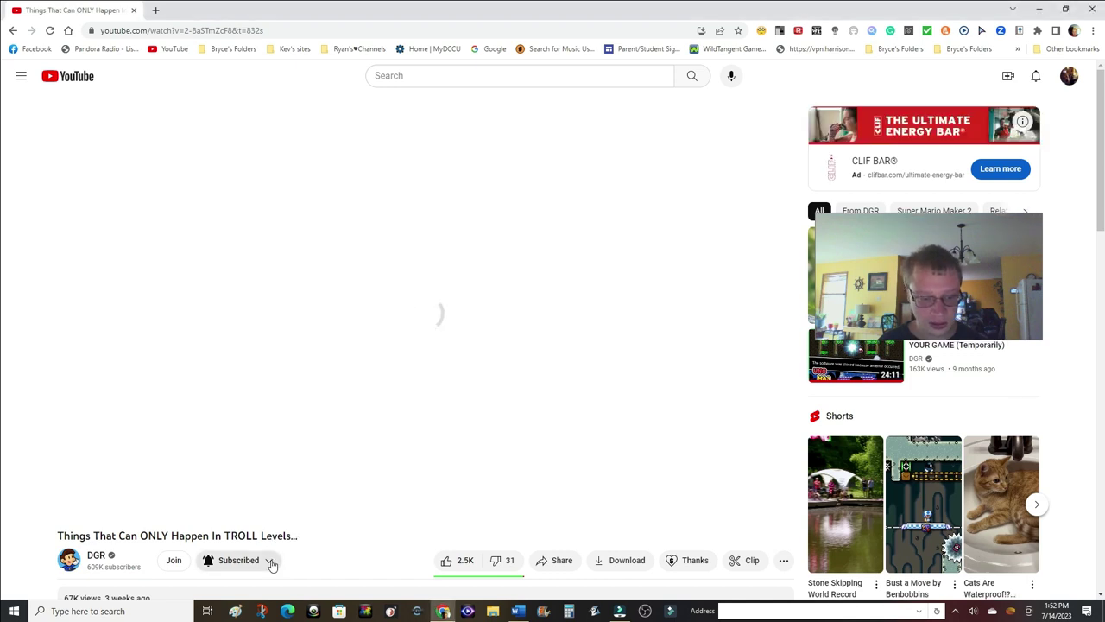
Toggle the Subscribed bell menu, then drag the webcam overlay around the player's lower left
left_click(271, 562)
left_click(271, 562)
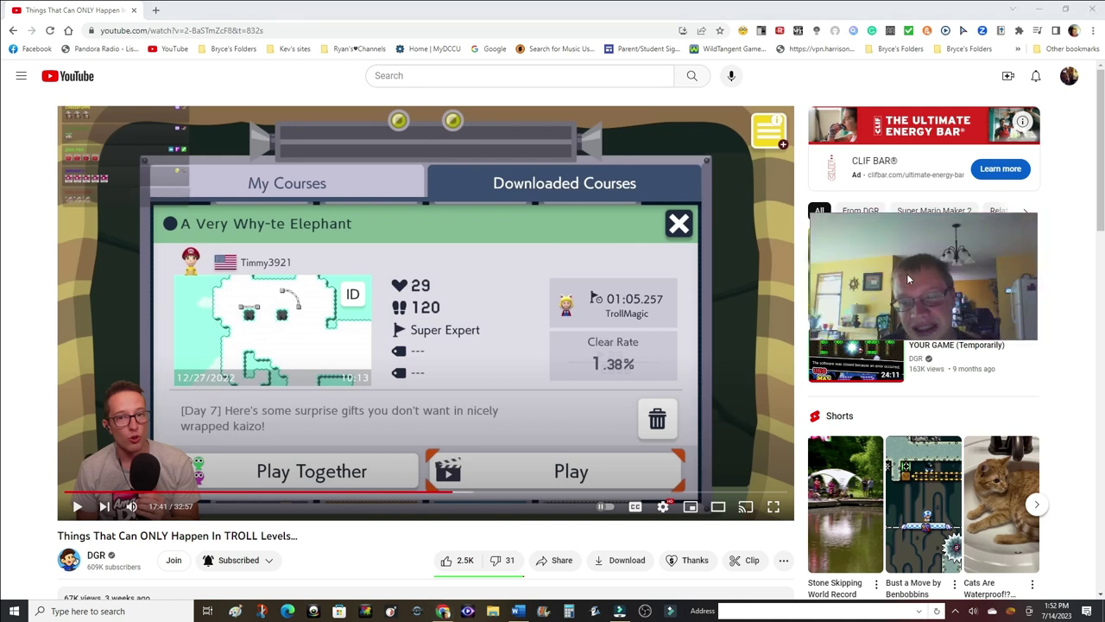
left_click_drag(905, 263, 191, 440)
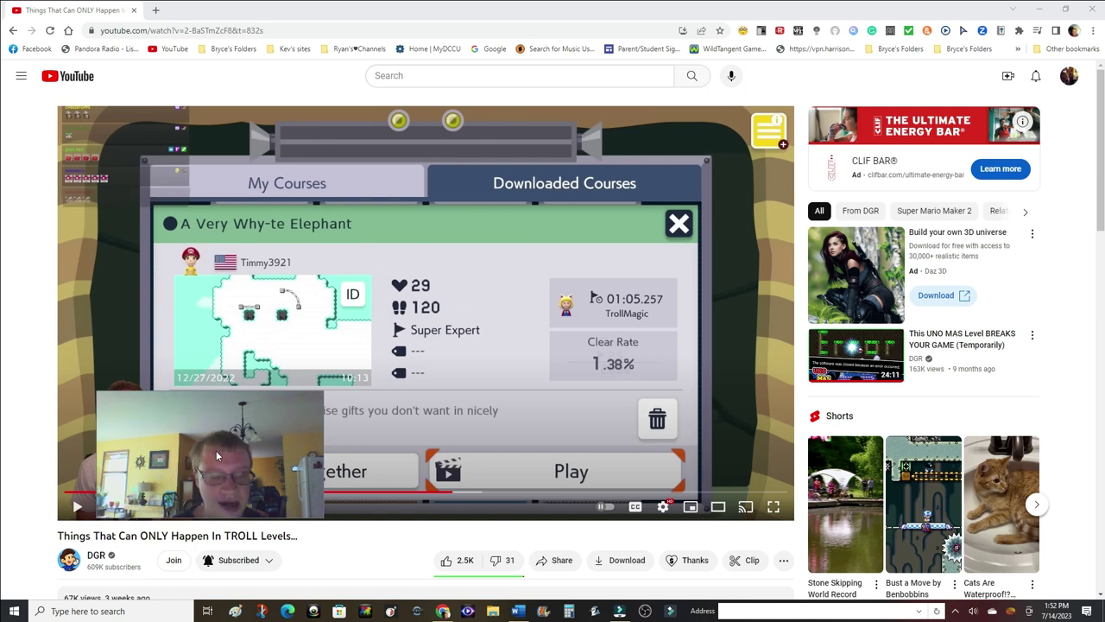
mouse_move(217, 455)
left_mouse_down()
mouse_move(450, 373)
mouse_move(450, 411)
mouse_move(945, 301)
left_mouse_up()
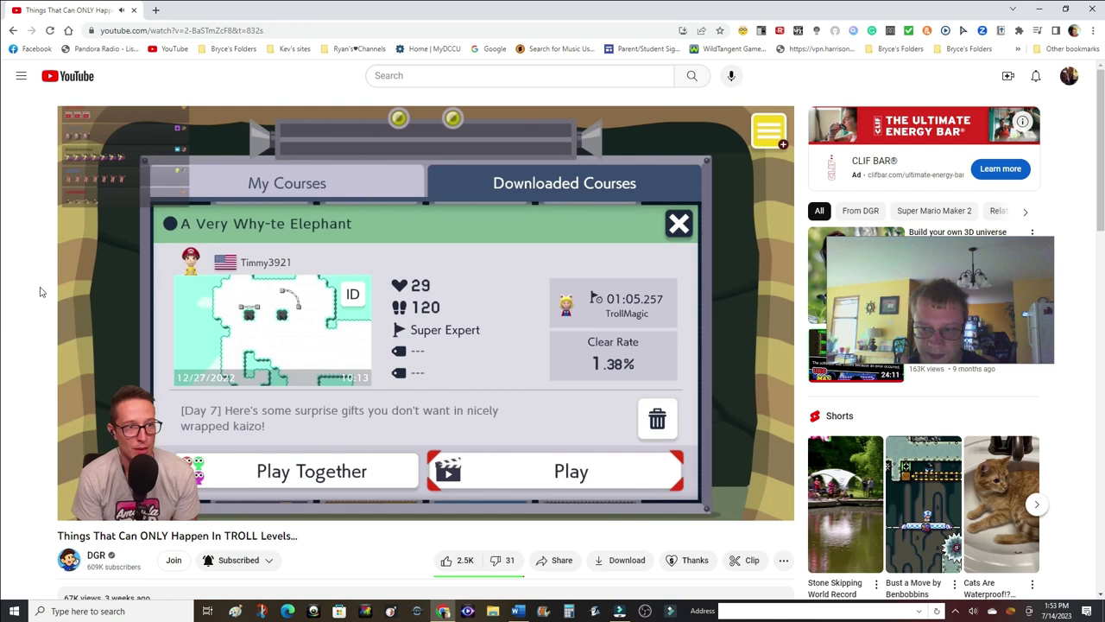
Pause, rewind five seconds, and move the webcam overlay off the level stats
key("space")
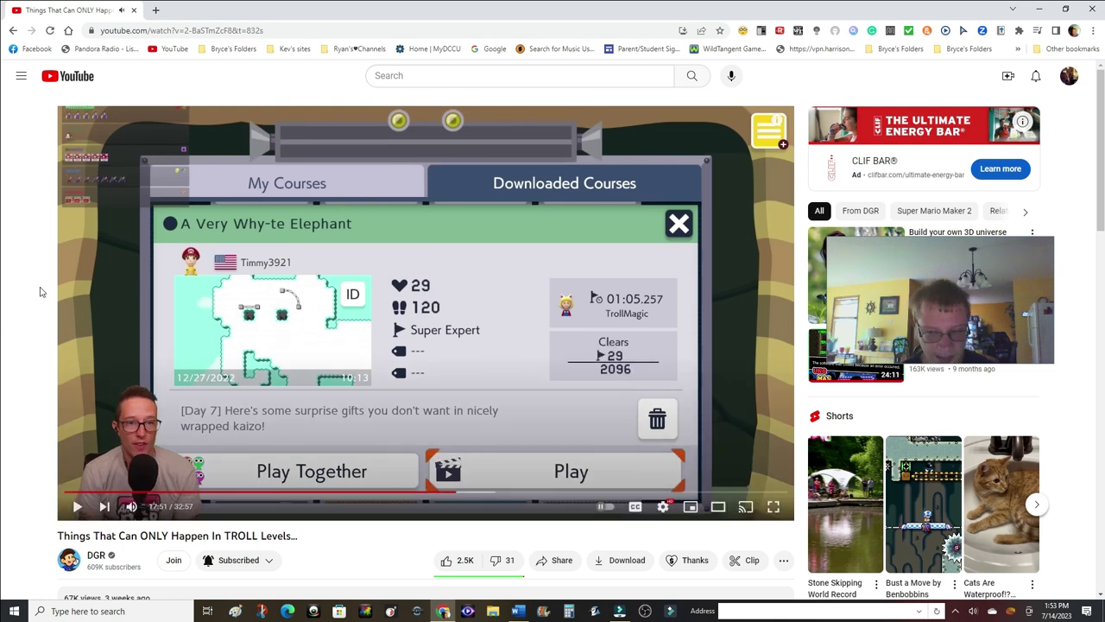
key("Left")
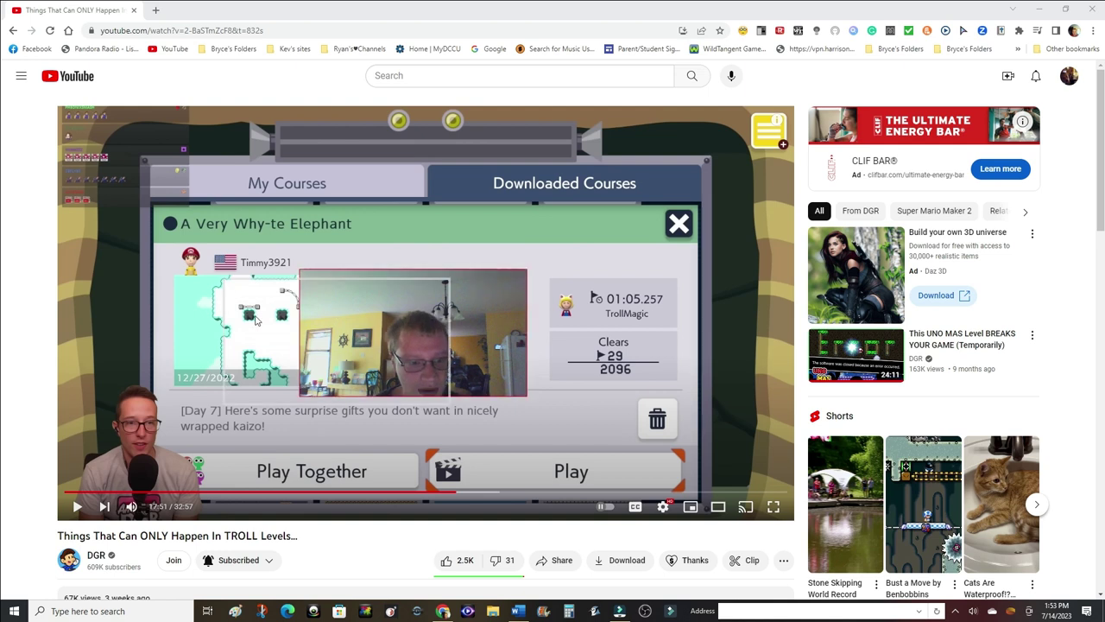
left_click_drag(335, 313, 215, 338)
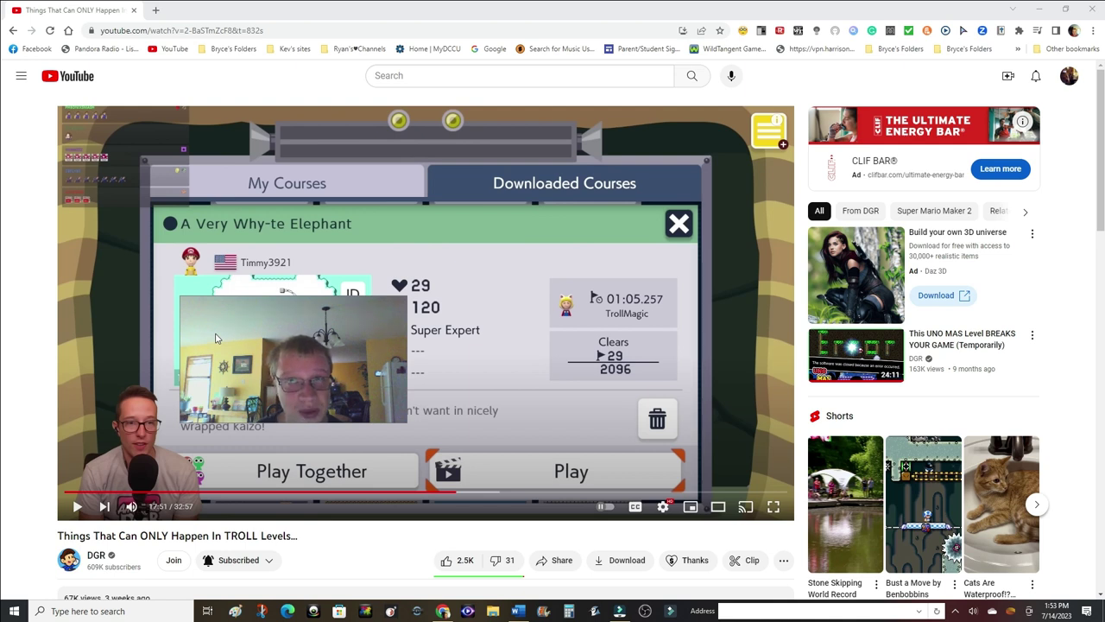
mouse_move(216, 339)
left_mouse_down()
mouse_move(386, 387)
mouse_move(393, 399)
left_mouse_up()
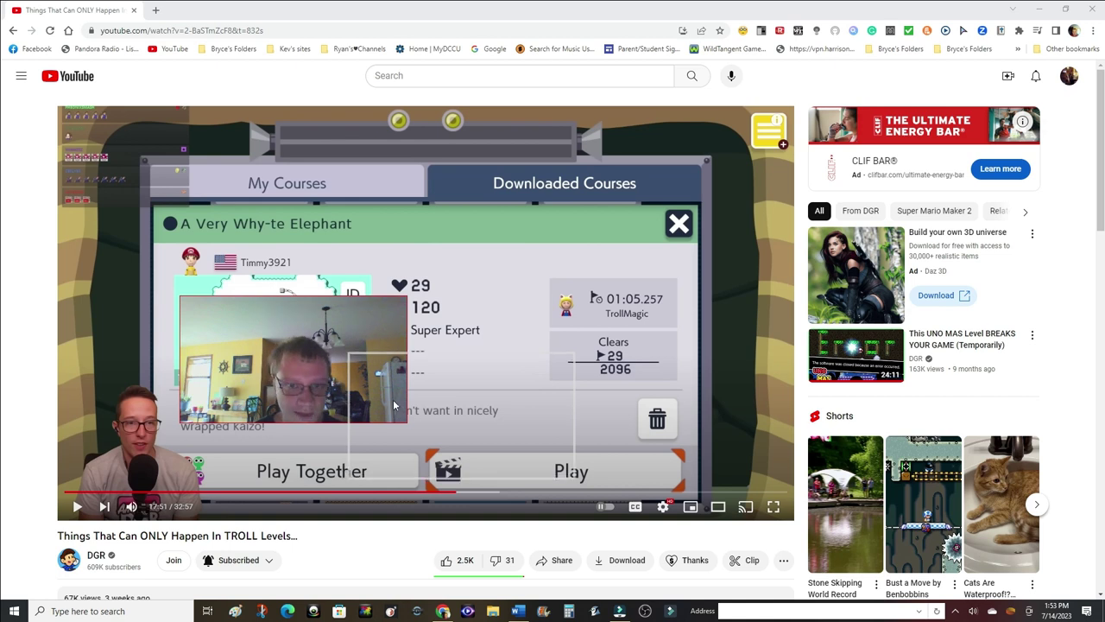
left_click_drag(393, 399, 390, 406)
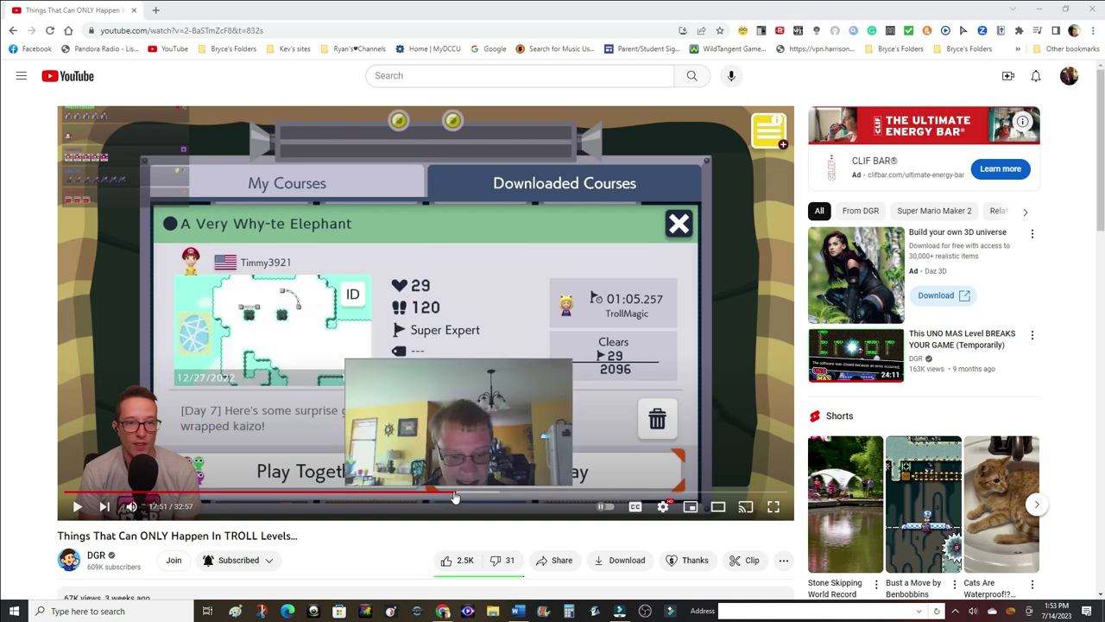
left_click_drag(443, 456, 398, 400)
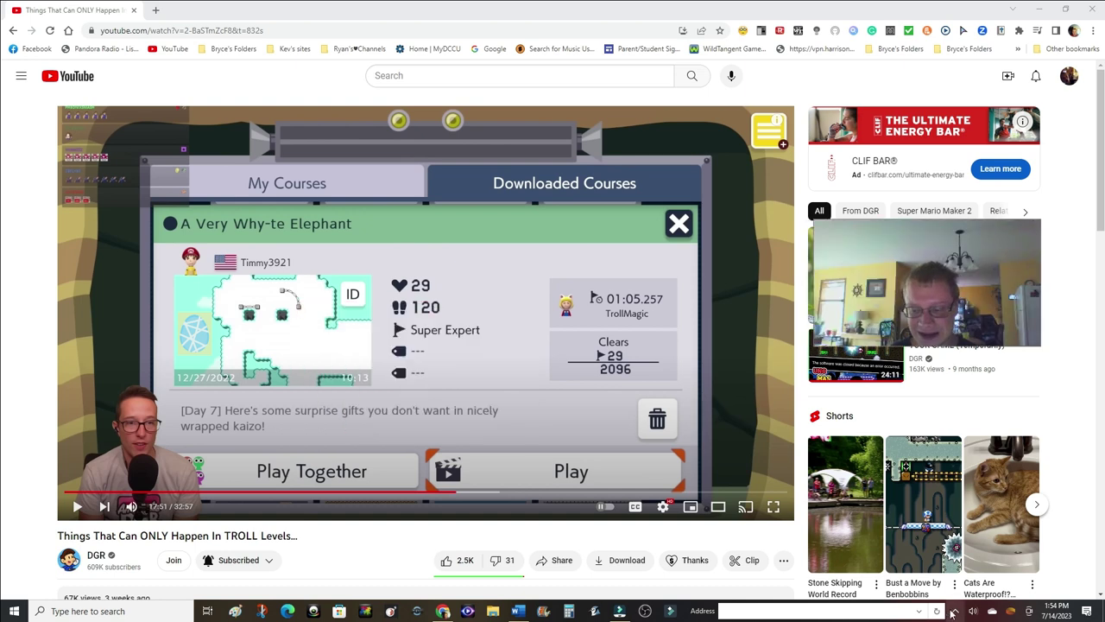
Open the screen recorder's controls from its system tray icon menu
left_click(955, 611)
right_click(921, 590)
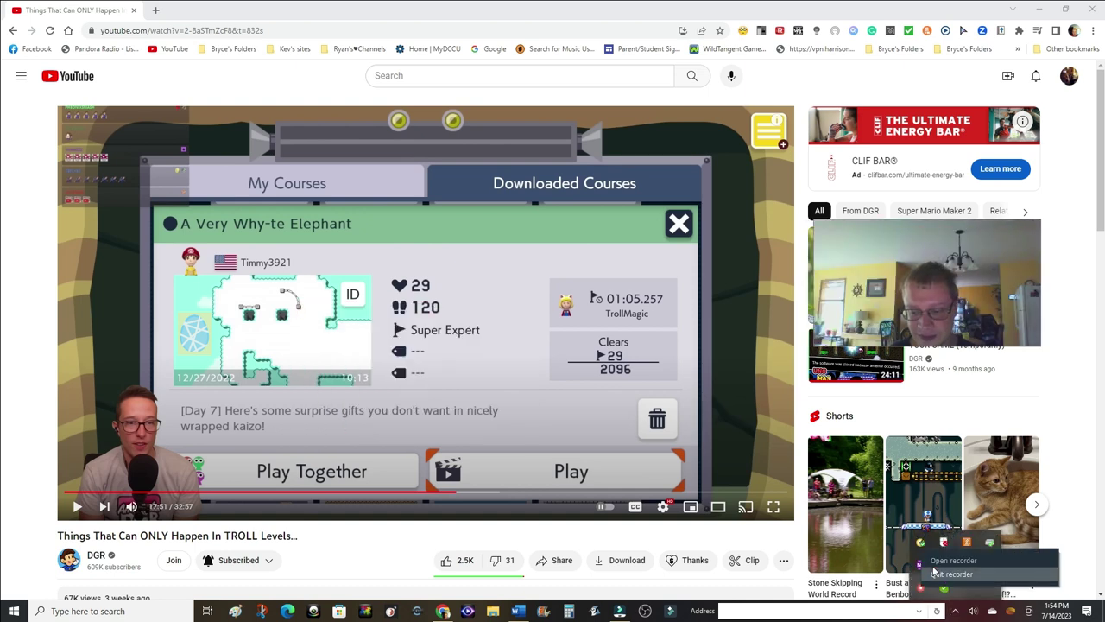
left_click(935, 566)
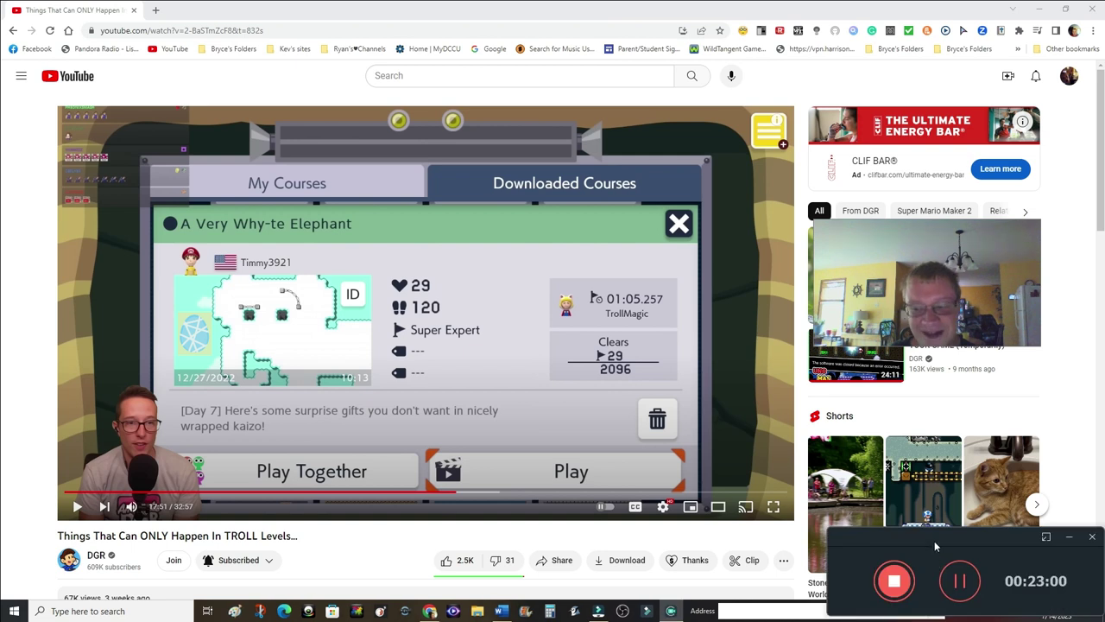
left_click_drag(935, 553, 917, 482)
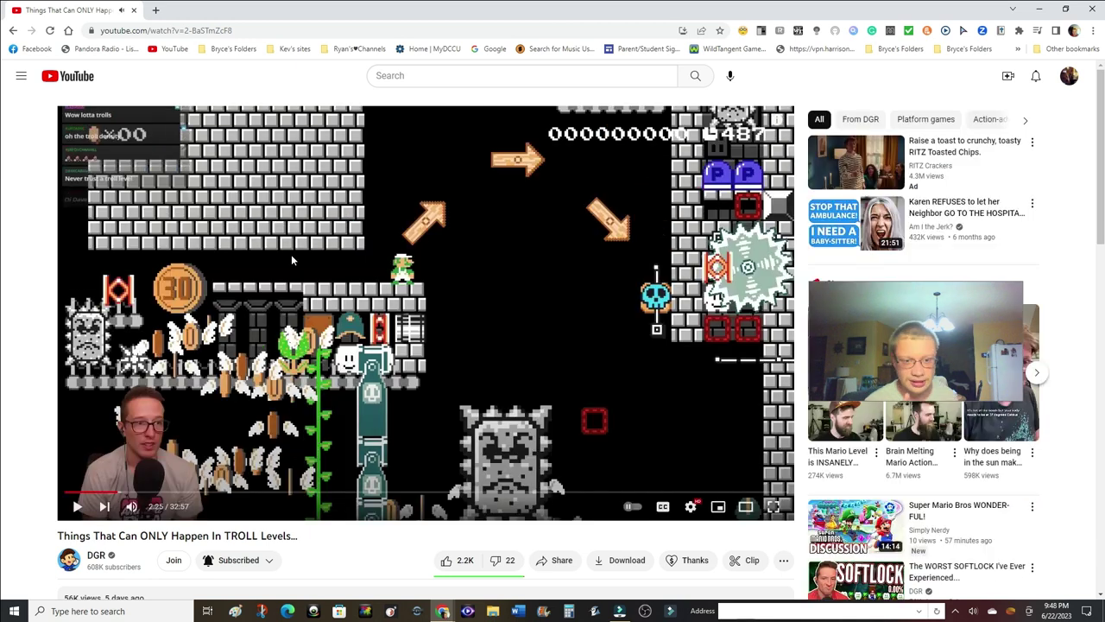
Pause the video at 4:07 on the castle stage with the ON switch
left_click(291, 258)
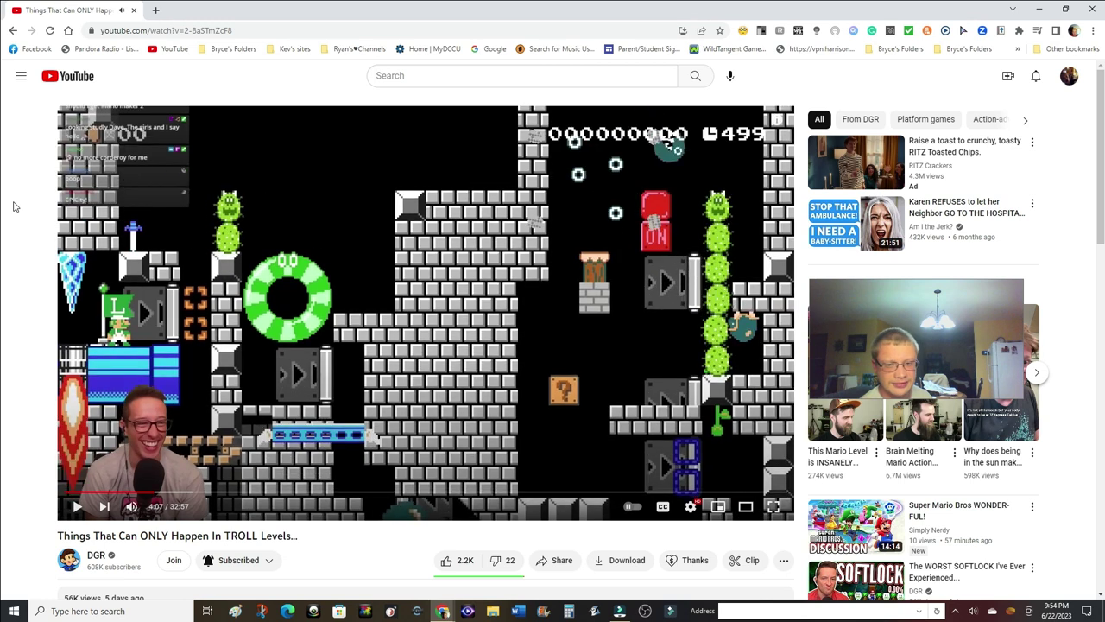
Skip ahead with Right and L, pausing and resuming, to a later castle stage near 6:05
key("Right")
key("Right")
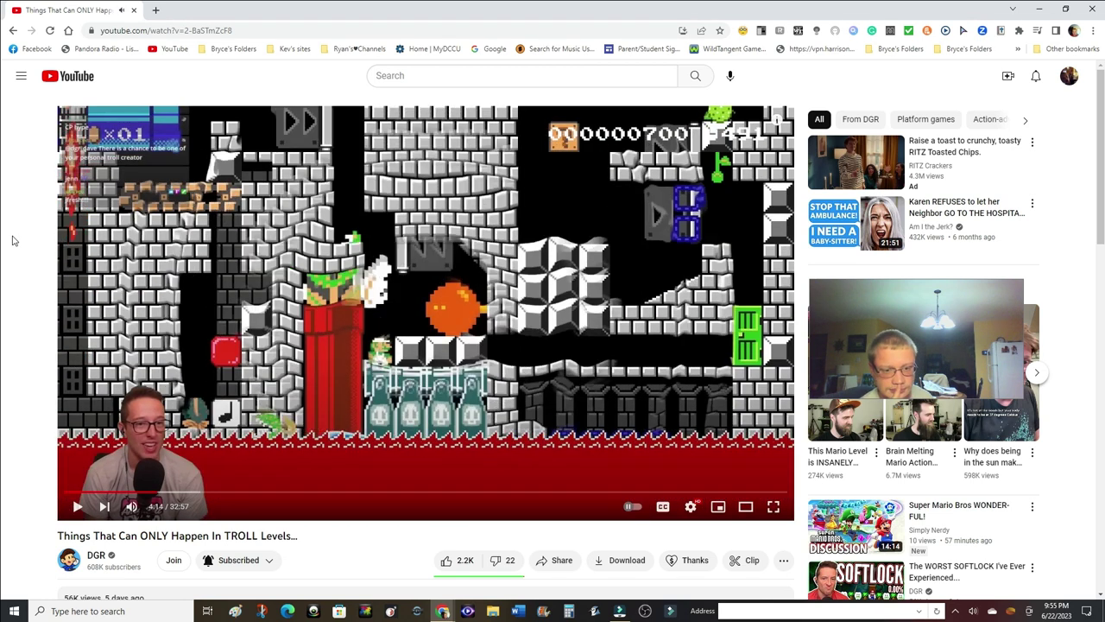
key("space")
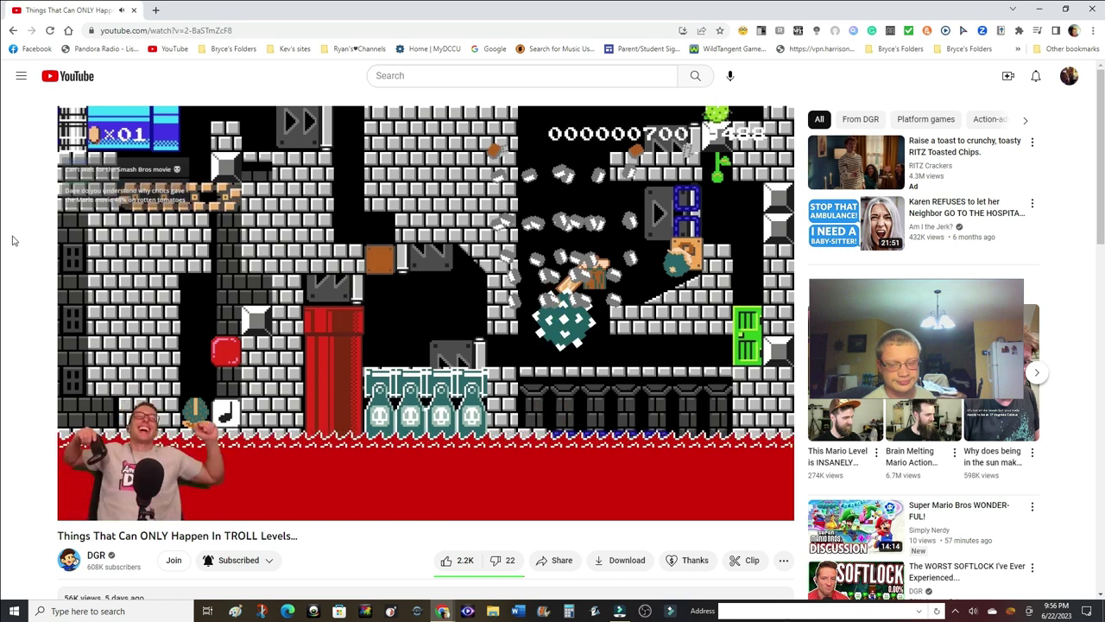
key("space")
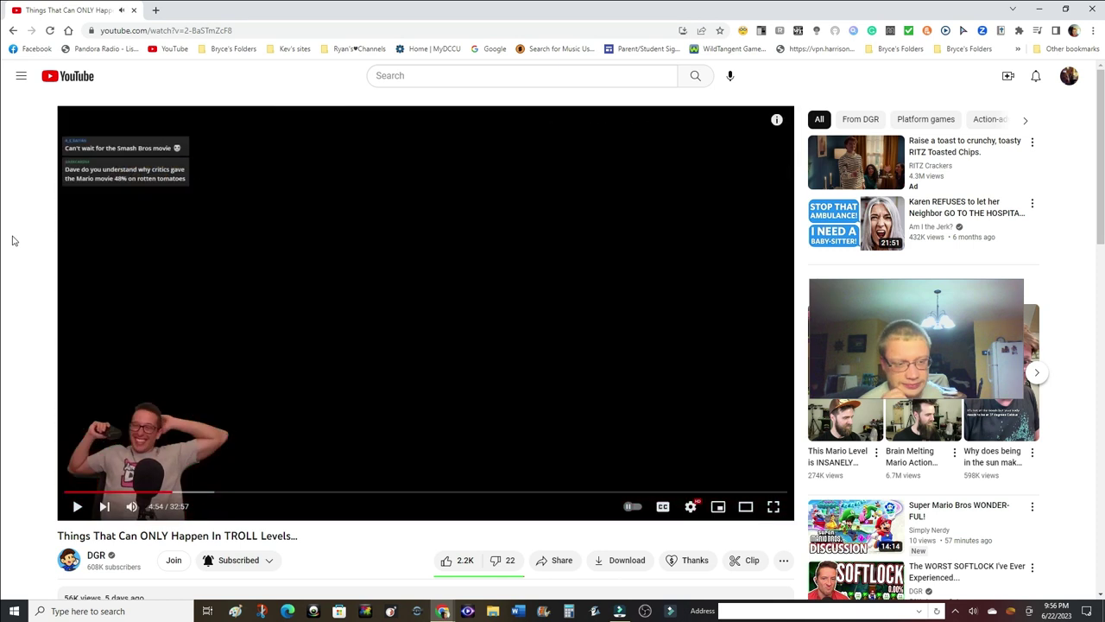
key("Right")
key("Right")
key("Right")
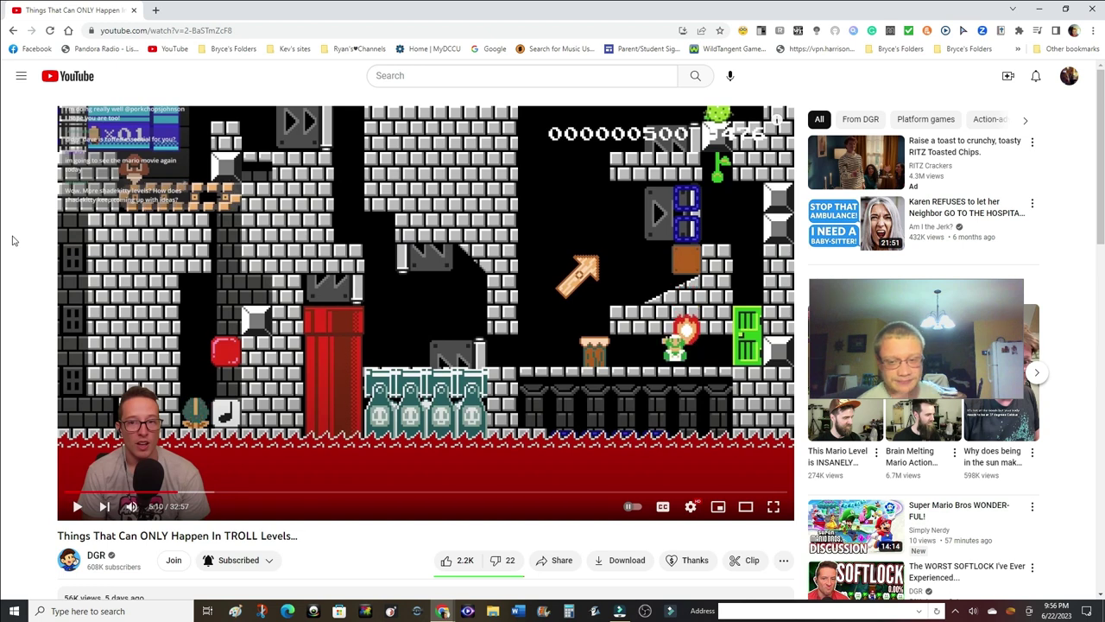
key("space")
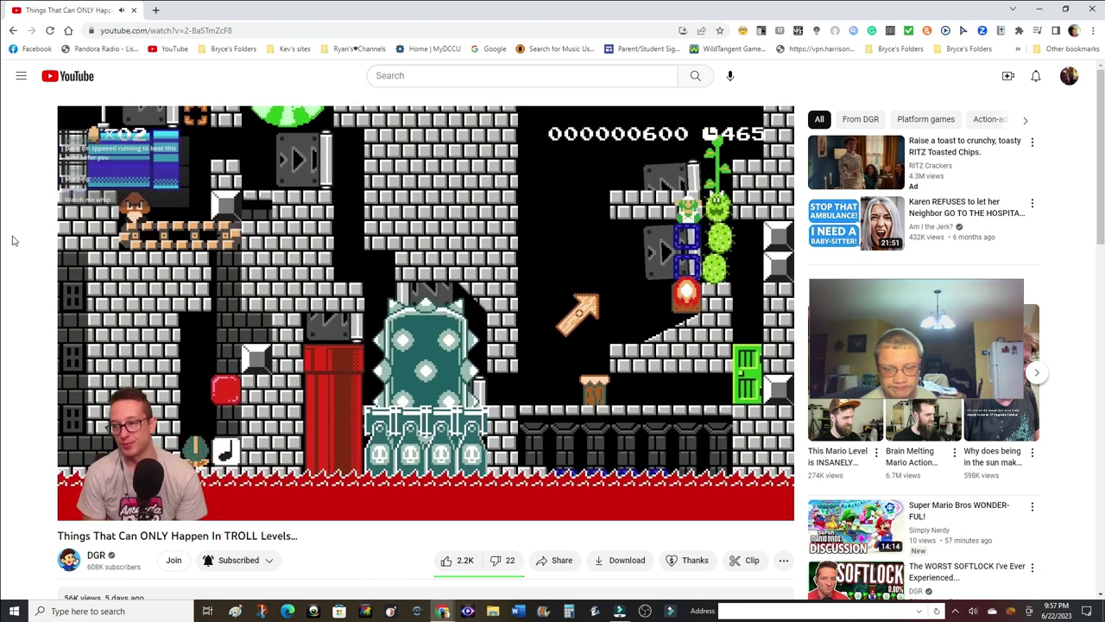
key("l")
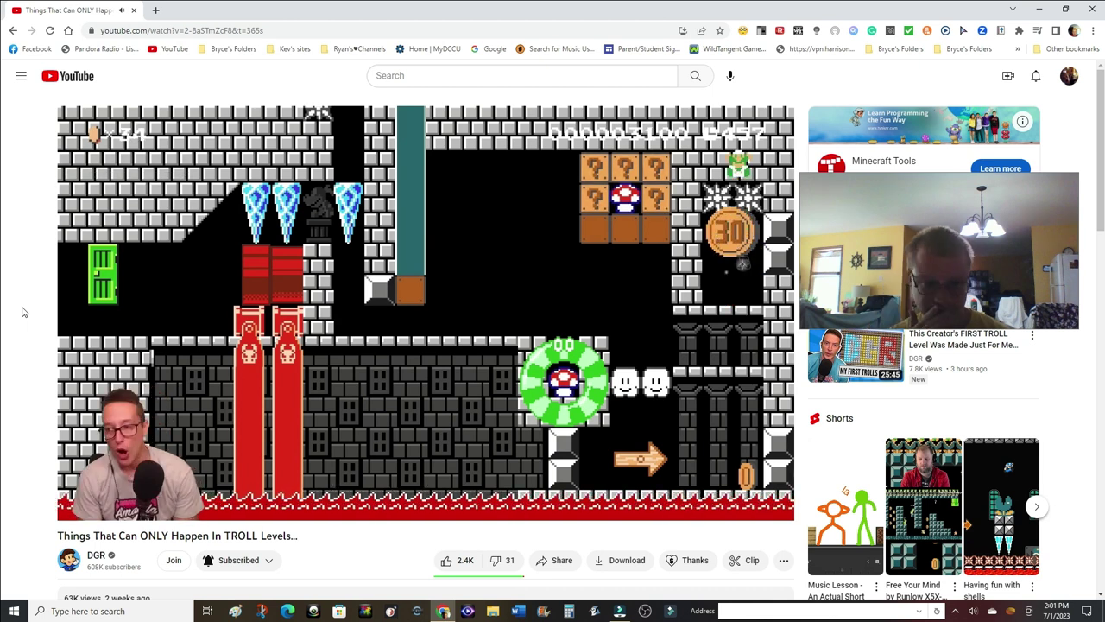
Pause, then seek forward three times to about 14:02 on the blue-icicle castle level
key("space")
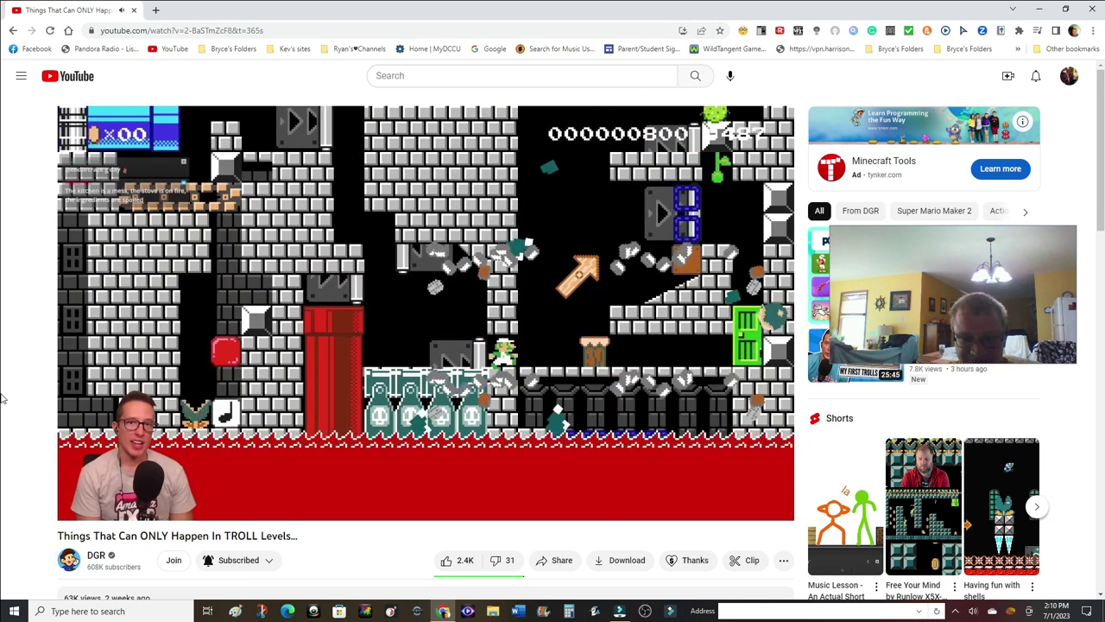
key("Right")
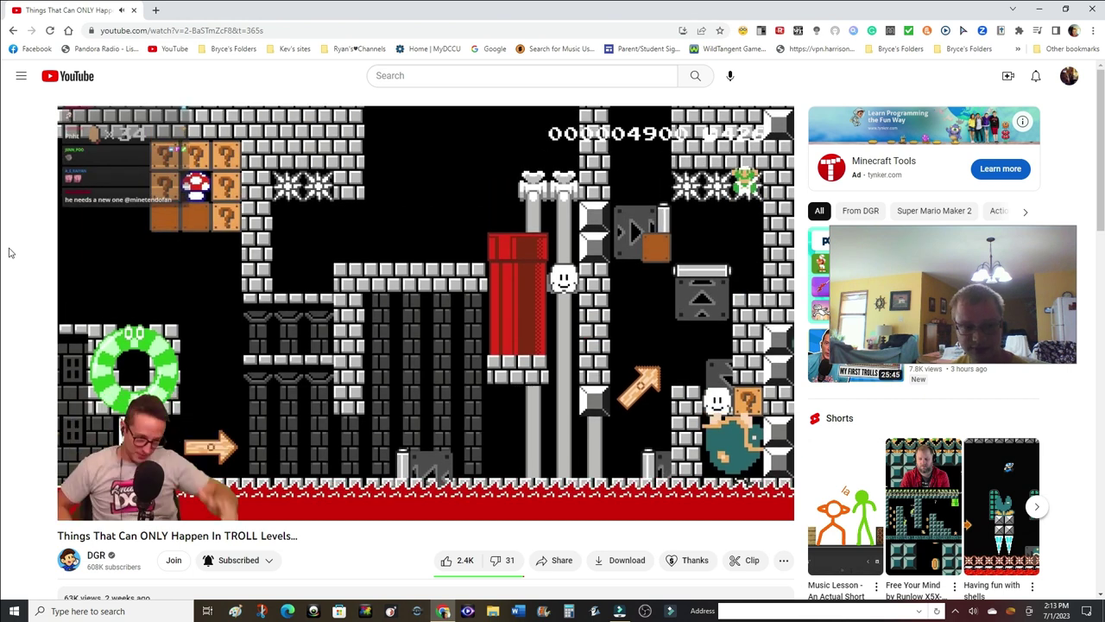
key("Right")
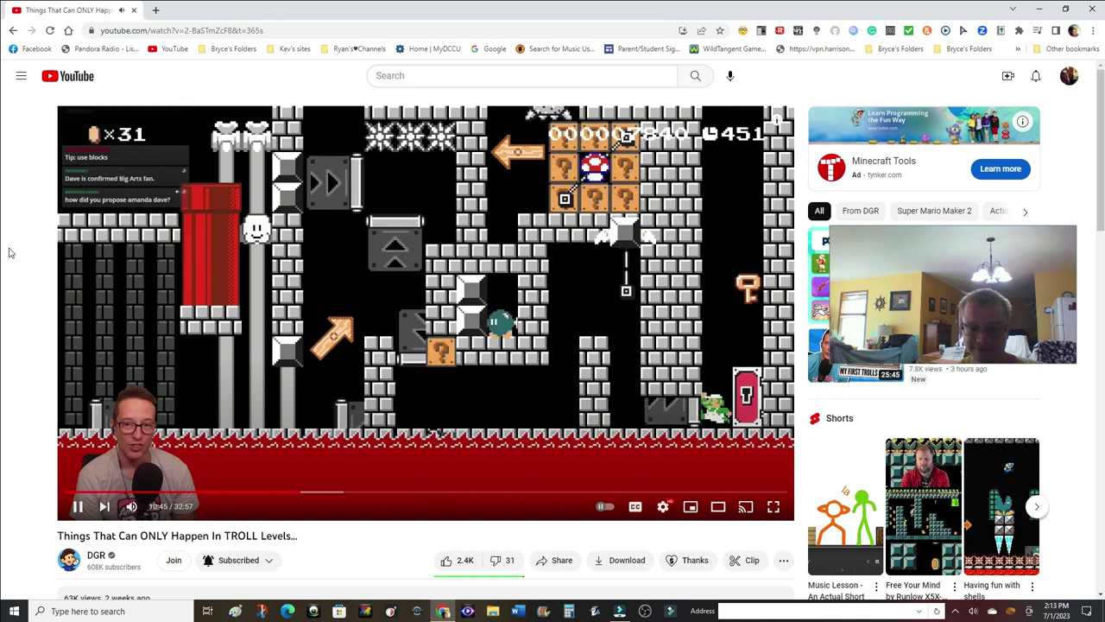
key("Right")
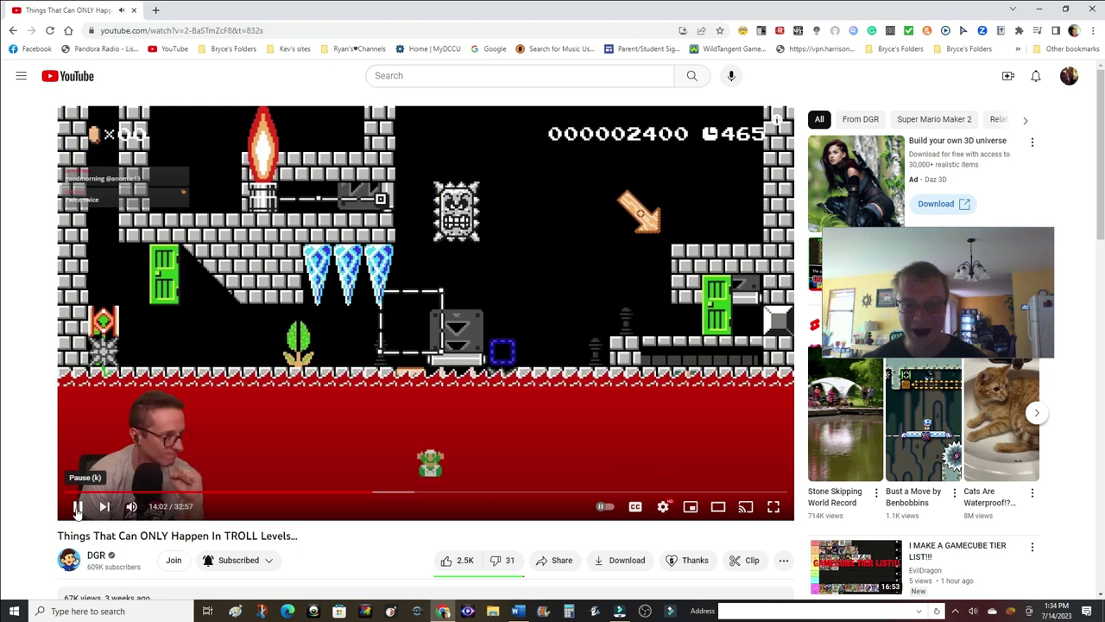
Rewind a couple of seconds, then pause near the castle axe with Luigi frozen in ice
key("Left")
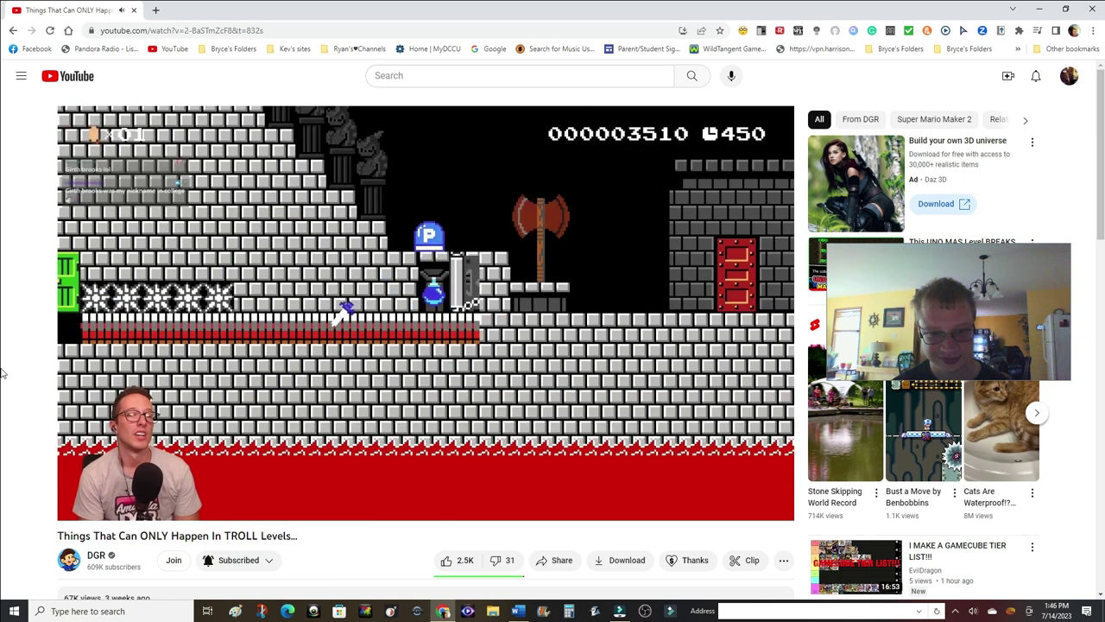
left_click(70, 227)
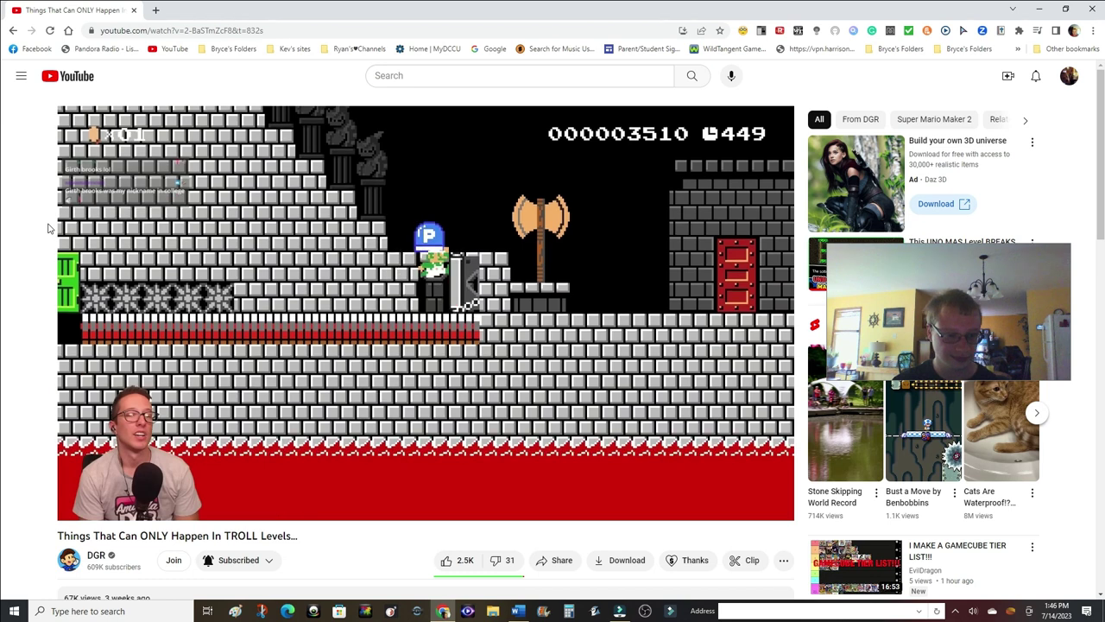